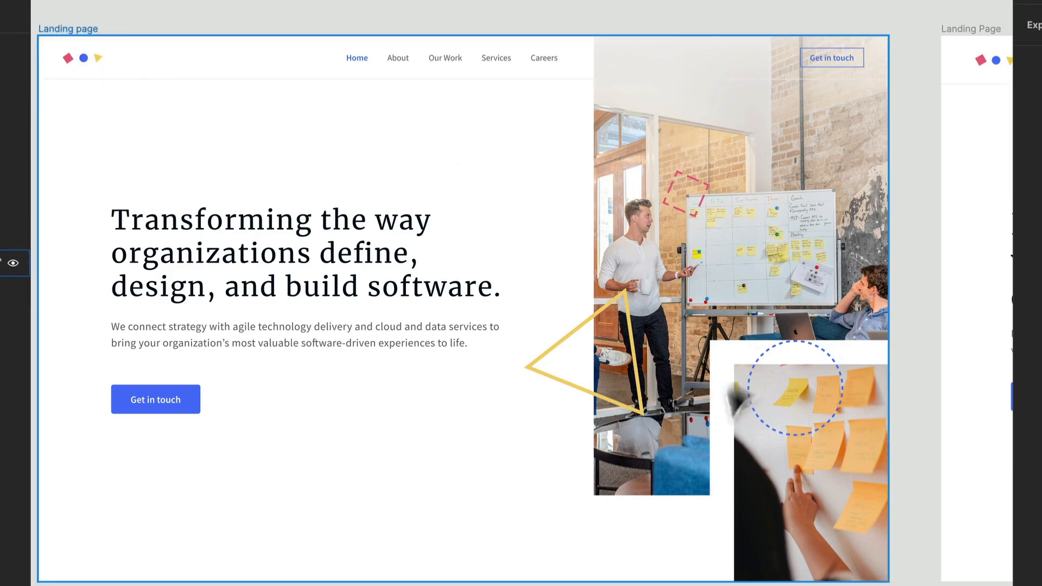
Copy the header logo into the second landing page's large image and nudge it downward over the photo
{"action": "key", "text": "space"}
{"action": "left_click_drag", "start_coordinate": [789, 396], "coordinate": [43, 394]}
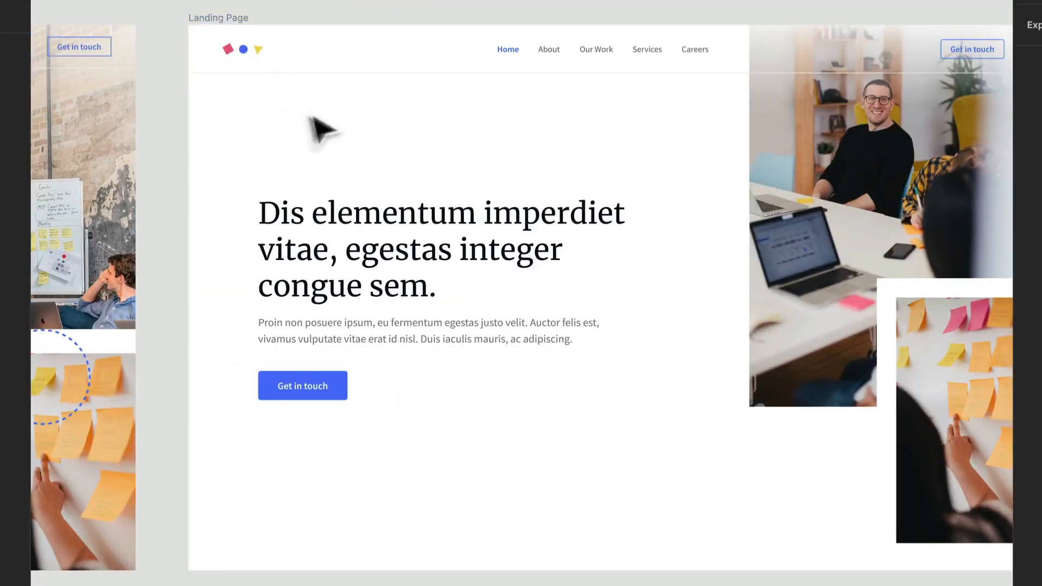
{"action": "scroll", "coordinate": [298, 42], "scroll_direction": "up", "scroll_amount": 4}
{"action": "left_click", "coordinate": [218, 59]}
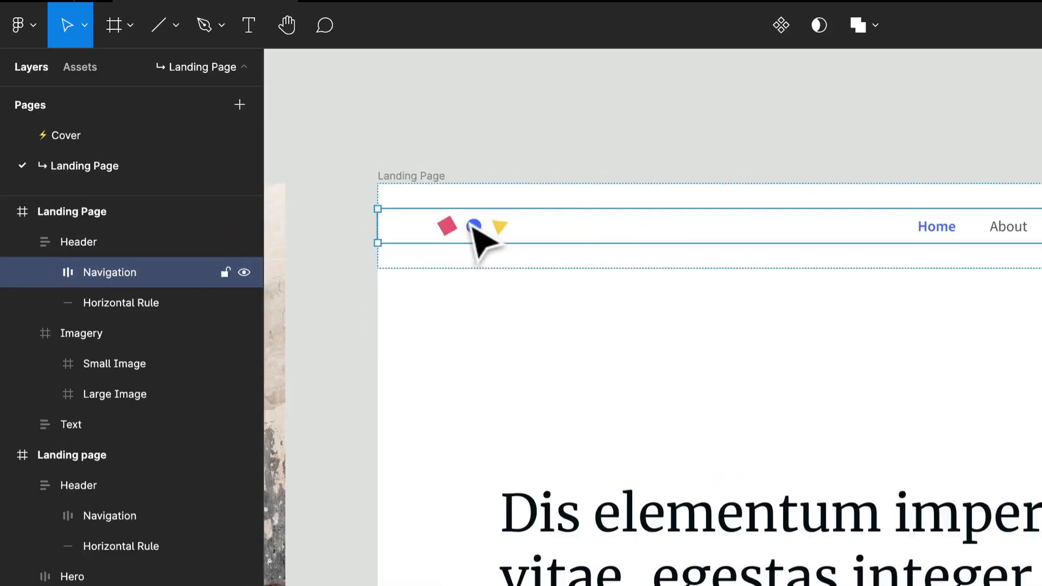
{"action": "left_click", "coordinate": [215, 61]}
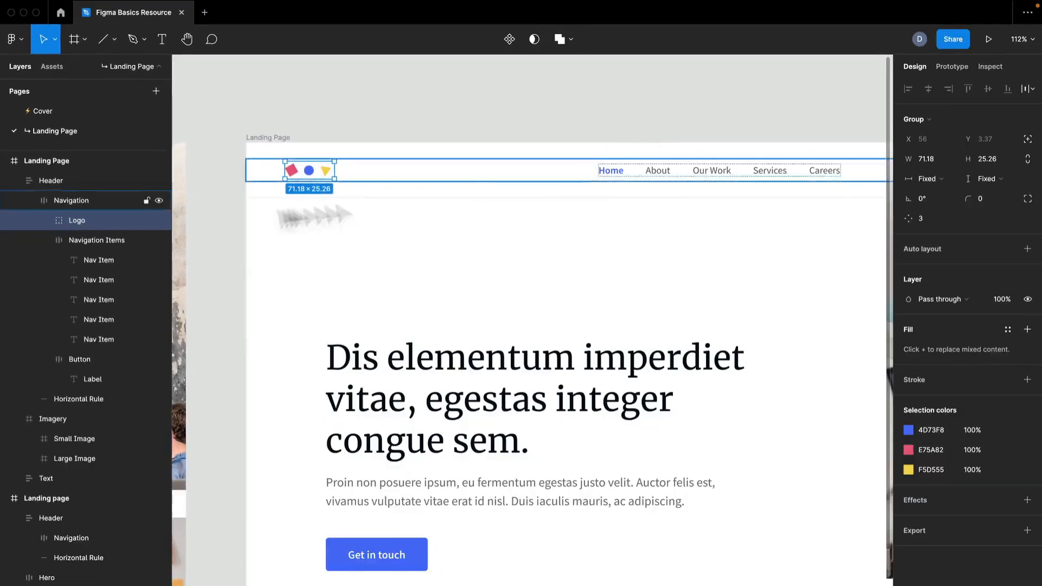
{"action": "scroll", "coordinate": [740, 442], "scroll_direction": "right", "scroll_amount": 10}
{"action": "scroll", "coordinate": [739, 442], "scroll_direction": "down", "scroll_amount": 3}
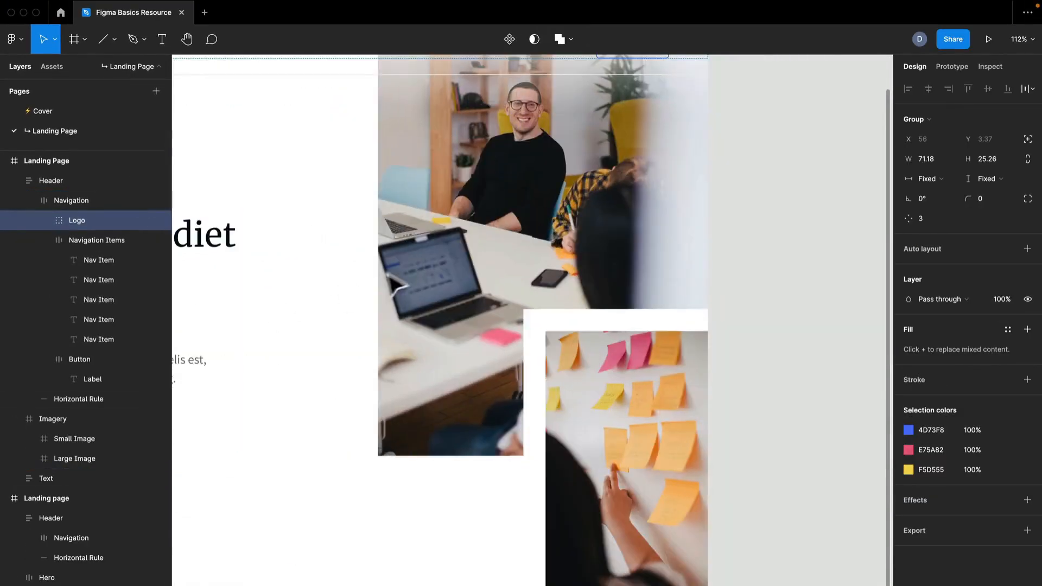
{"action": "left_click", "coordinate": [455, 280]}
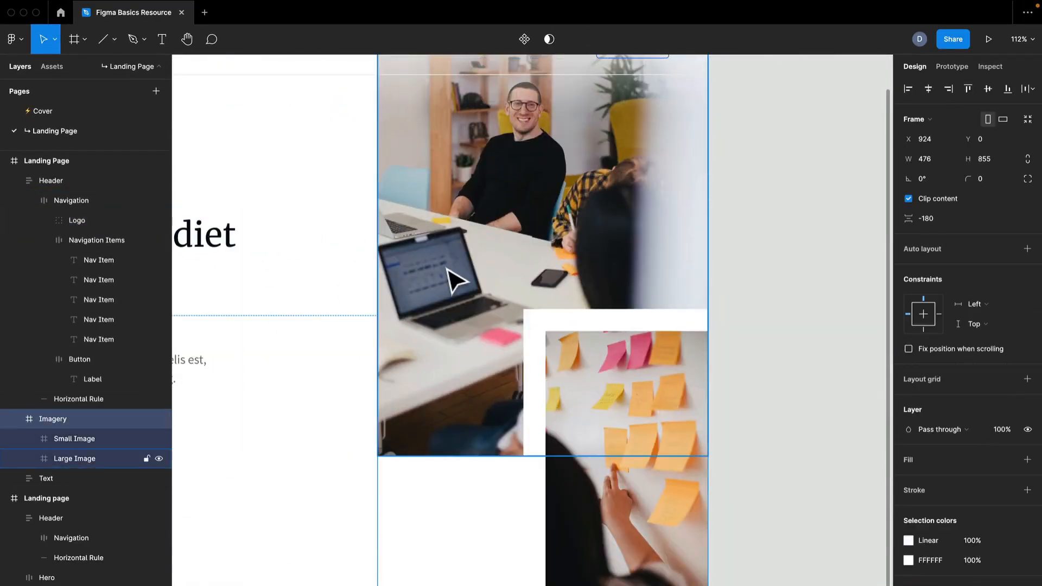
{"action": "key", "text": "ctrl+v"}
{"action": "scroll", "coordinate": [474, 361], "scroll_direction": "up", "scroll_amount": 2}
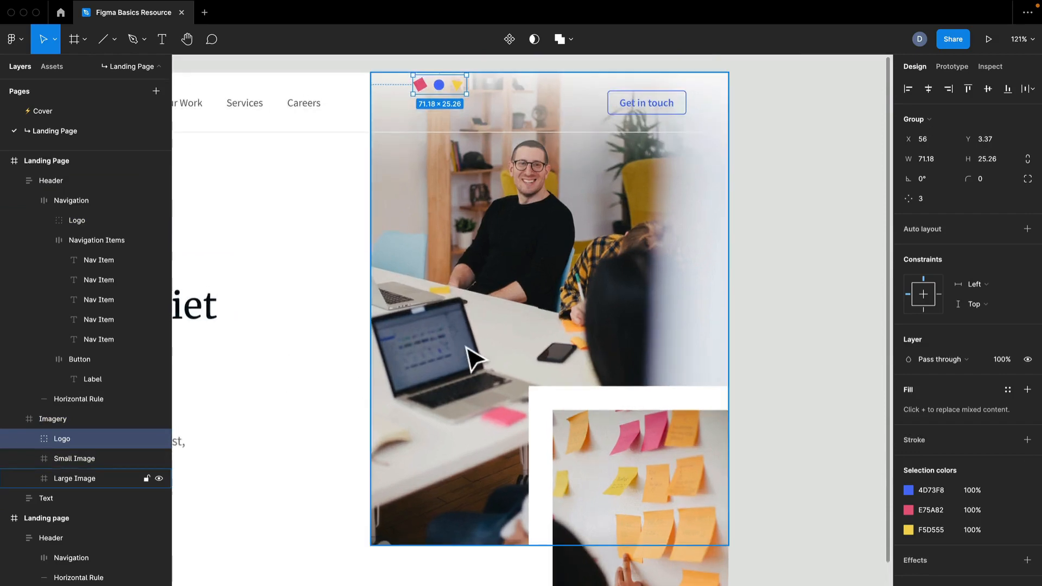
{"action": "key", "text": "shift+Down"}
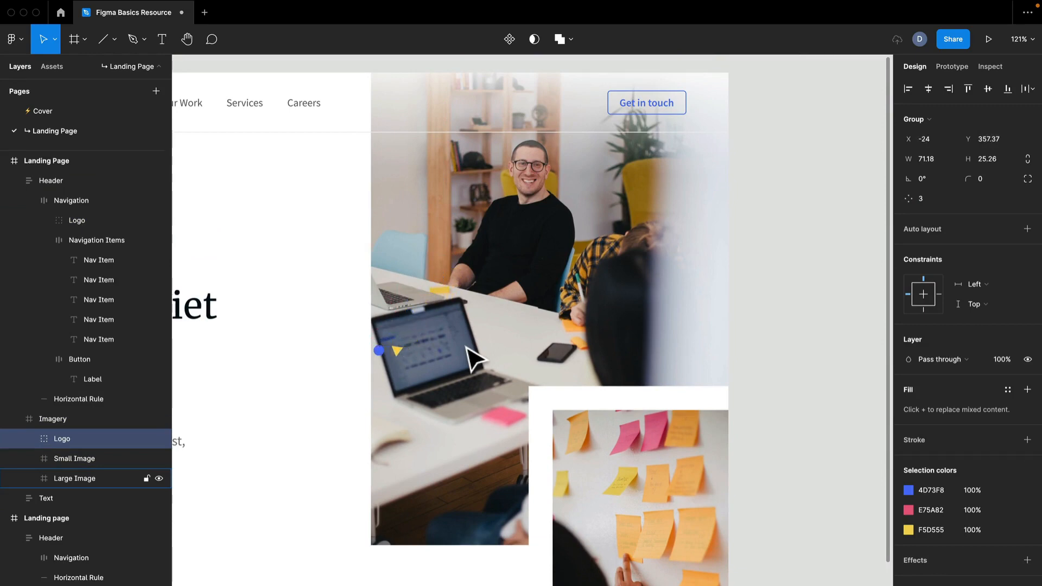
Turn off clip content for the Imagery frame
{"action": "left_click", "coordinate": [537, 307]}
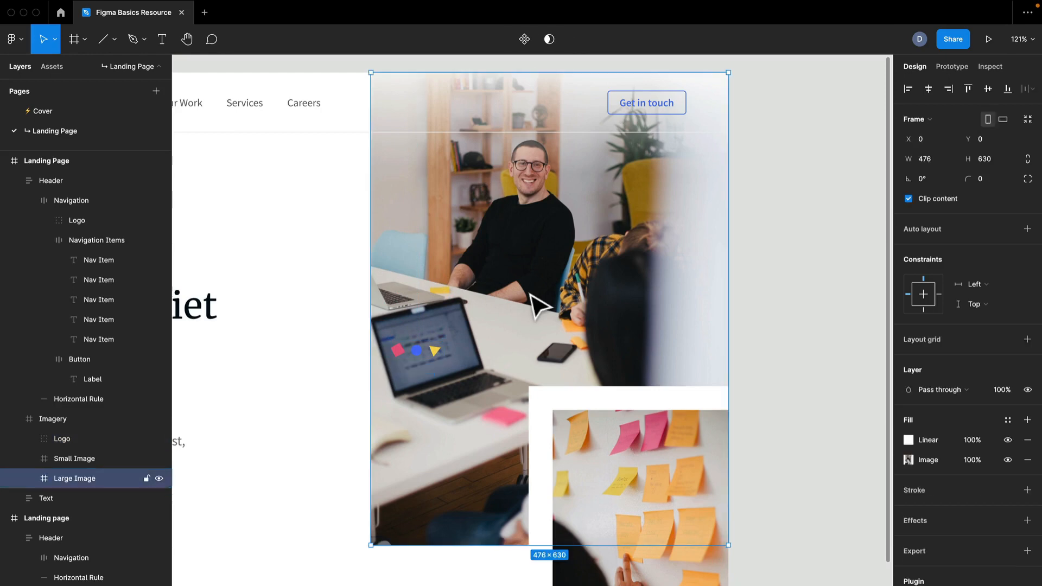
{"action": "left_click", "coordinate": [46, 419]}
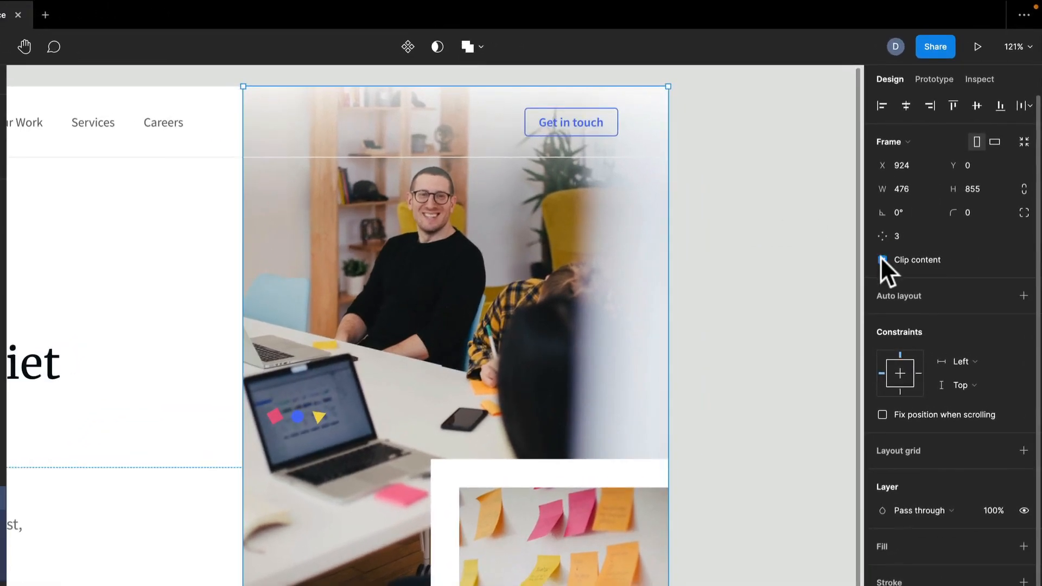
{"action": "left_click", "coordinate": [882, 259]}
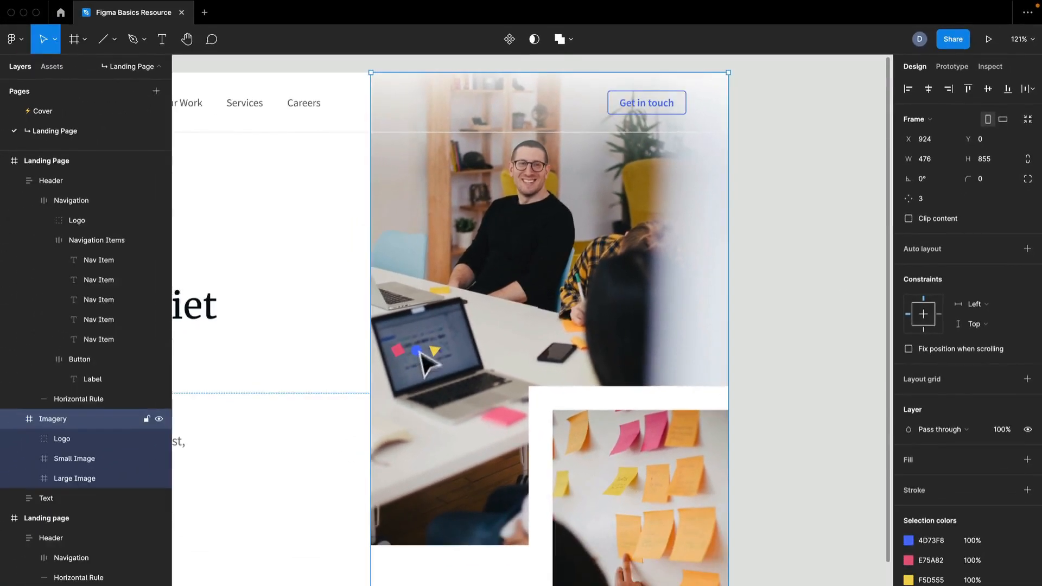
Ungroup the pasted logo inside Imagery into its square, circle and triangle
{"action": "left_click", "coordinate": [103, 440]}
{"action": "scroll", "coordinate": [425, 389], "scroll_direction": "up", "scroll_amount": 10}
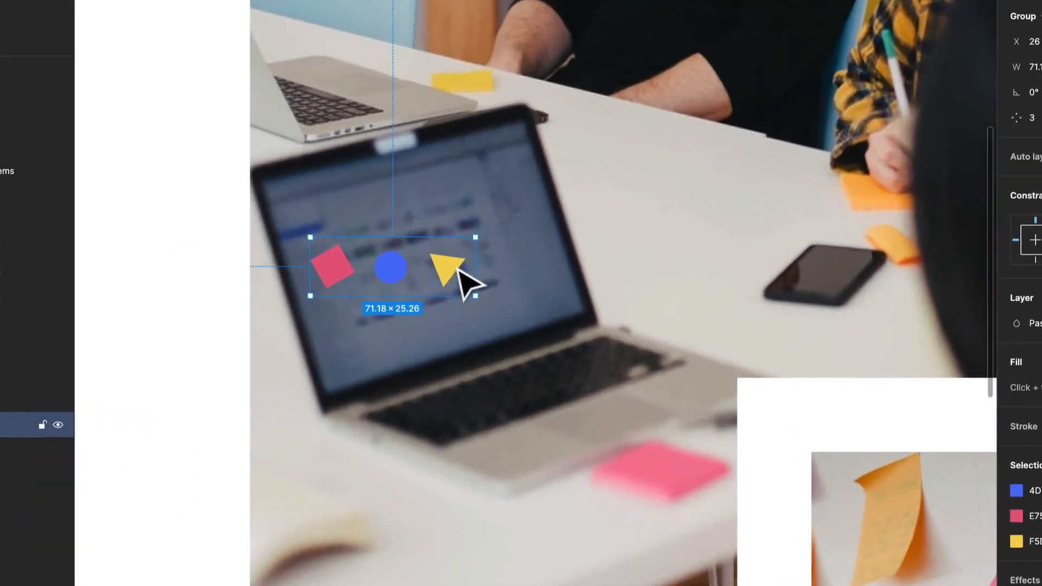
{"action": "right_click", "coordinate": [468, 314]}
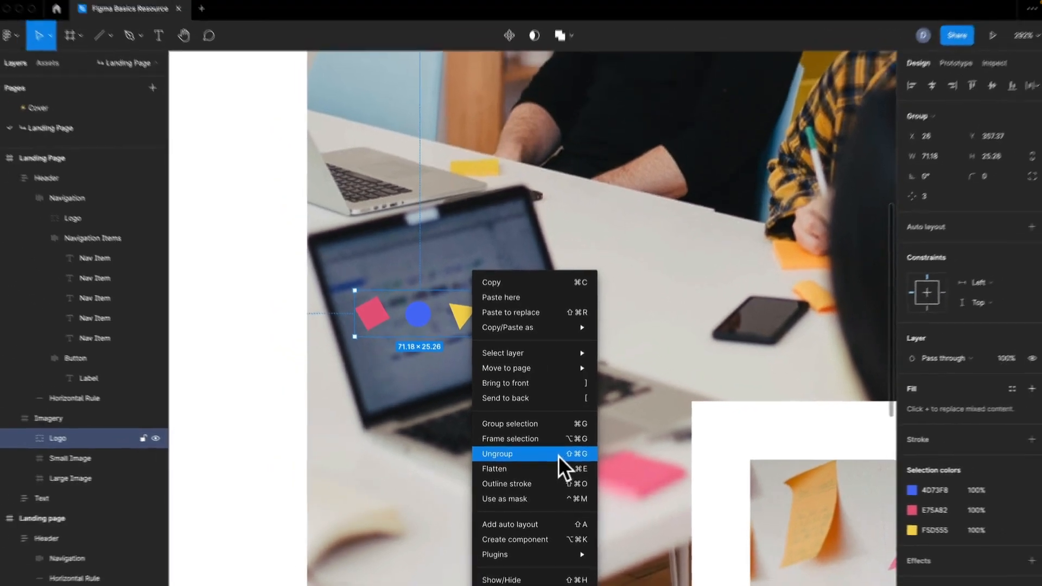
{"action": "left_click", "coordinate": [556, 448]}
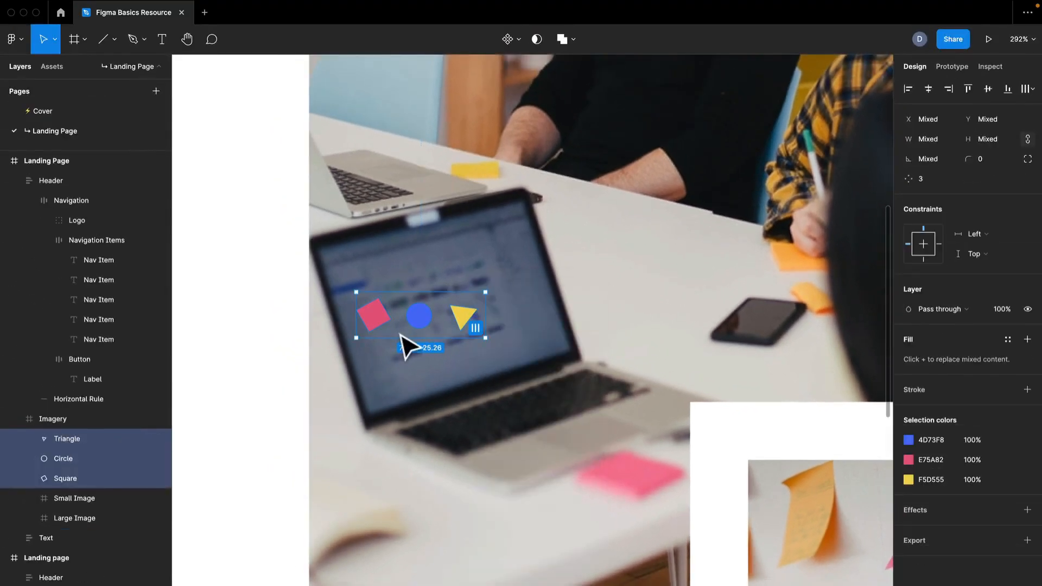
Pan and zoom across both landing page designs to compare their decorative shapes
{"action": "scroll", "coordinate": [407, 347], "scroll_direction": "down", "scroll_amount": 10}
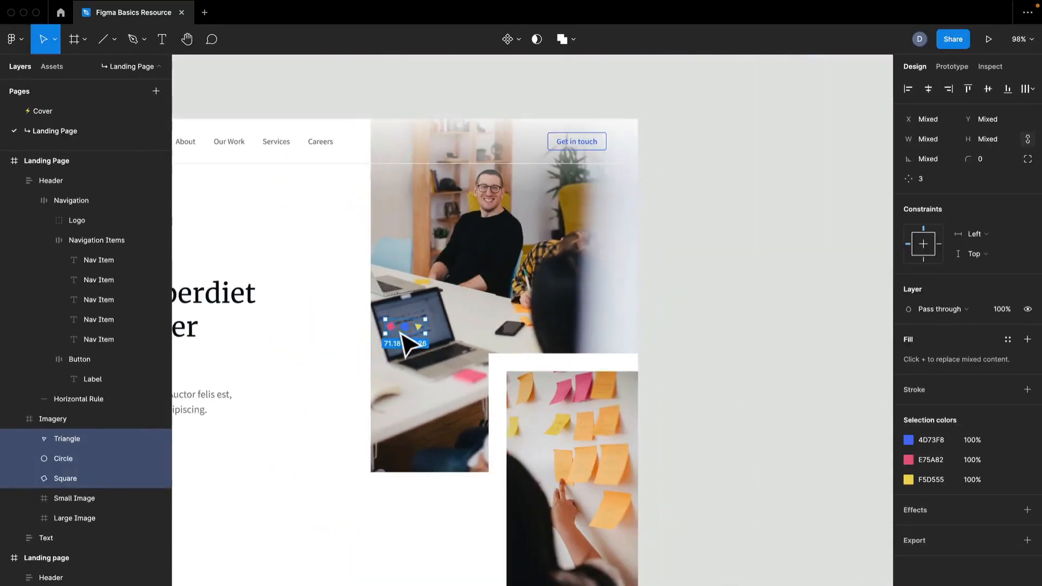
{"action": "left_click_drag", "start_coordinate": [288, 430], "coordinate": [823, 368]}
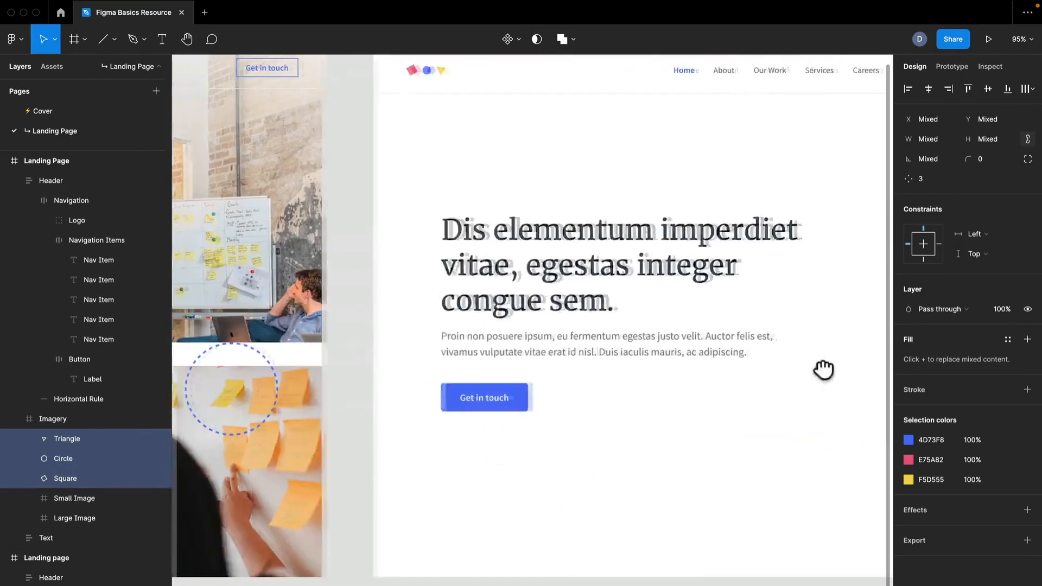
{"action": "left_click_drag", "start_coordinate": [324, 376], "coordinate": [681, 375]}
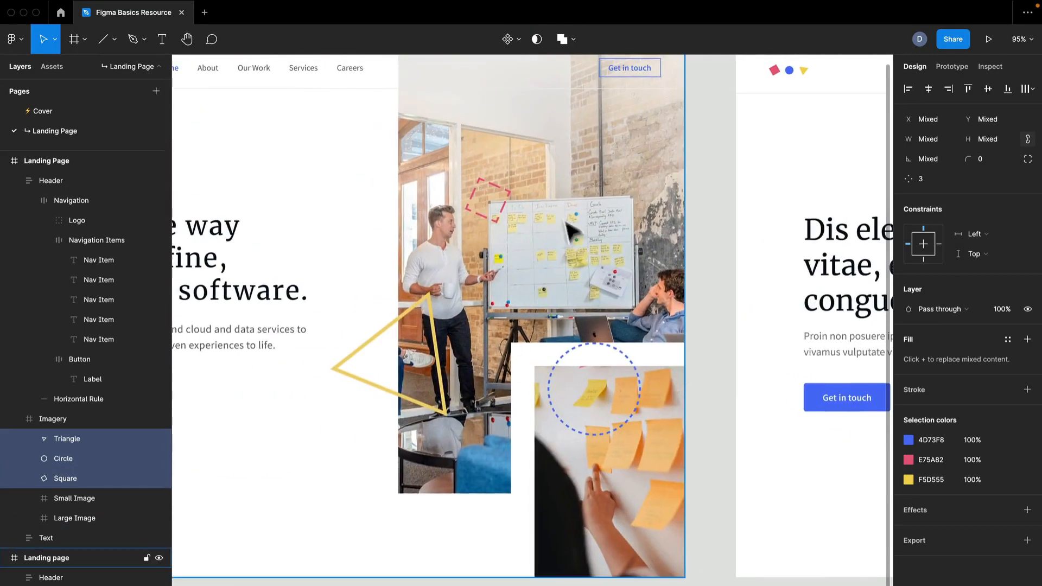
{"action": "scroll", "coordinate": [558, 213], "scroll_direction": "up", "scroll_amount": 1}
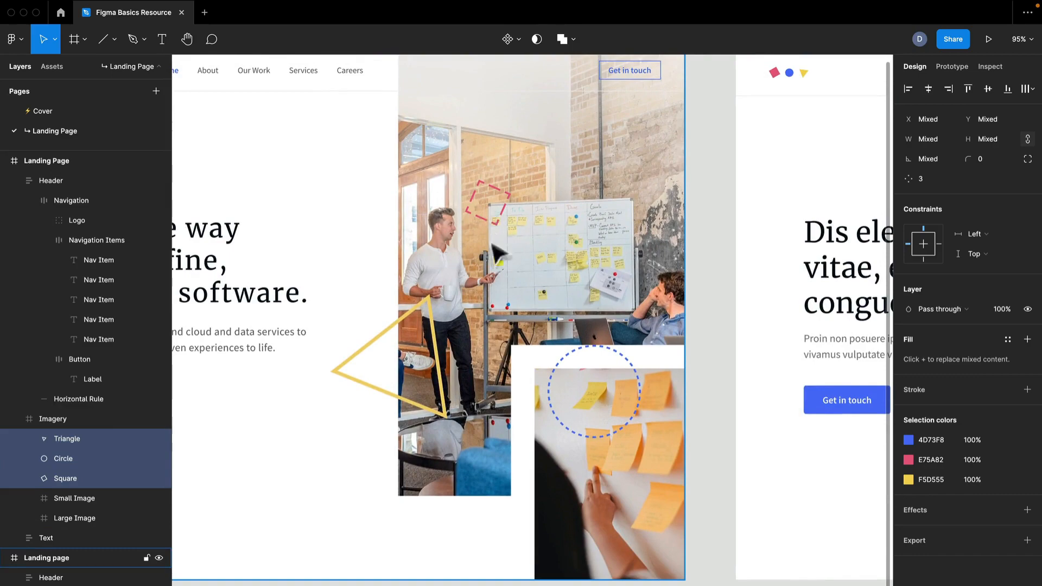
{"action": "left_click_drag", "start_coordinate": [766, 401], "coordinate": [574, 365]}
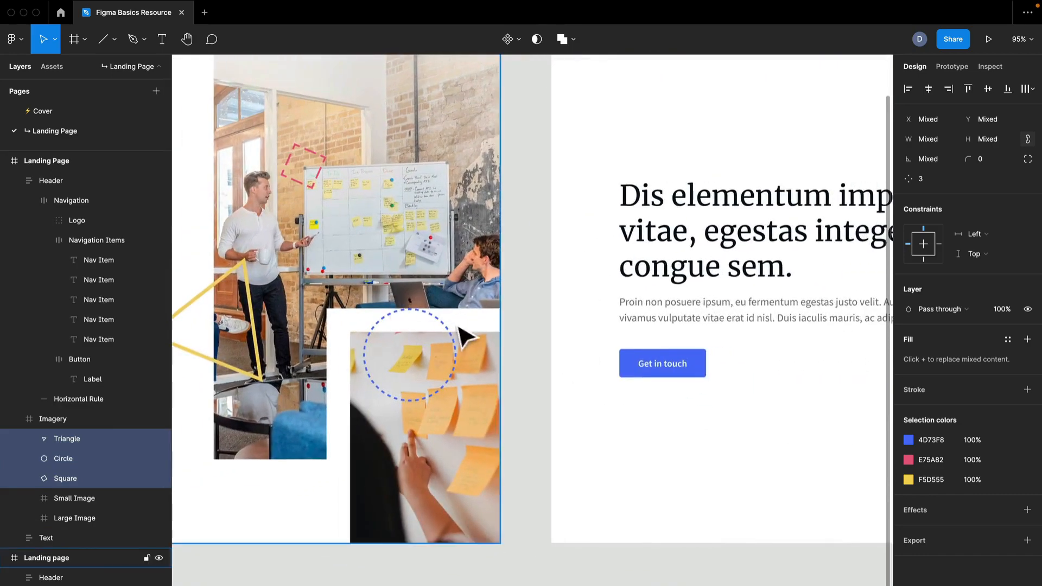
{"action": "left_click_drag", "start_coordinate": [672, 349], "coordinate": [311, 349]}
{"action": "left_click_drag", "start_coordinate": [607, 351], "coordinate": [319, 383]}
{"action": "scroll", "coordinate": [472, 263], "scroll_direction": "up", "scroll_amount": 8}
{"action": "scroll", "coordinate": [471, 261], "scroll_direction": "down", "scroll_amount": 10}
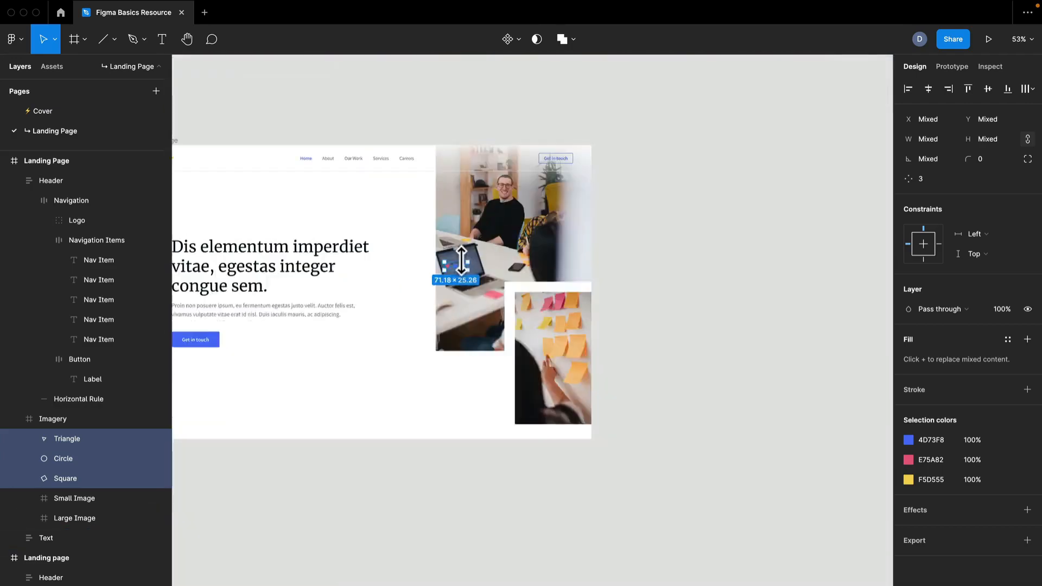
{"action": "scroll", "coordinate": [456, 257], "scroll_direction": "up", "scroll_amount": 8}
{"action": "left_click_drag", "start_coordinate": [456, 256], "coordinate": [319, 411]}
{"action": "scroll", "coordinate": [353, 396], "scroll_direction": "down", "scroll_amount": 2}
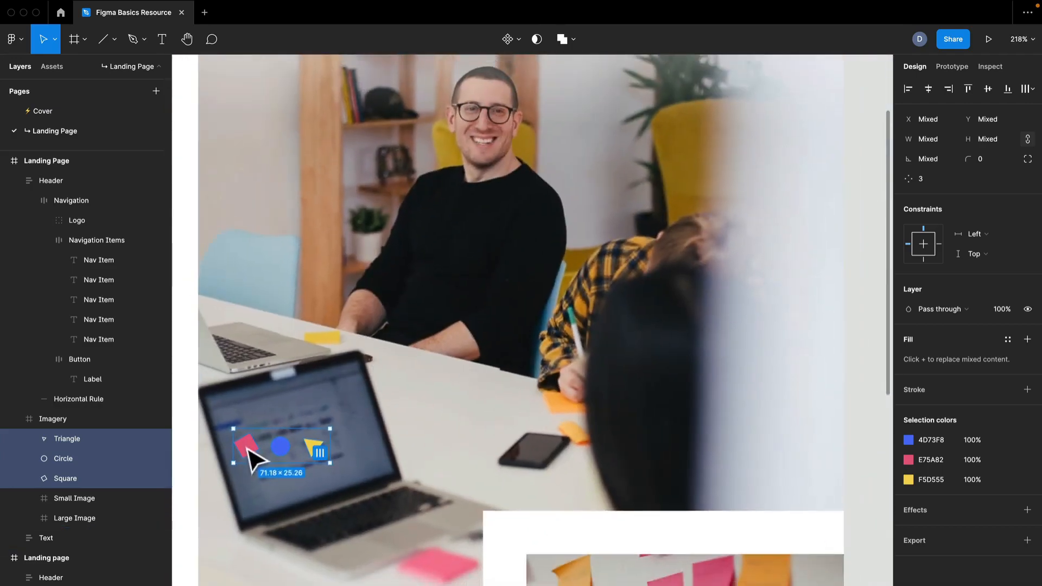
Scale the square to about 113 × 113 and rotate it about -60° over the large photo
{"action": "left_click", "coordinate": [249, 455]}
{"action": "left_click_drag", "start_coordinate": [256, 442], "coordinate": [690, 213]}
{"action": "left_click_drag", "start_coordinate": [610, 215], "coordinate": [546, 191]}
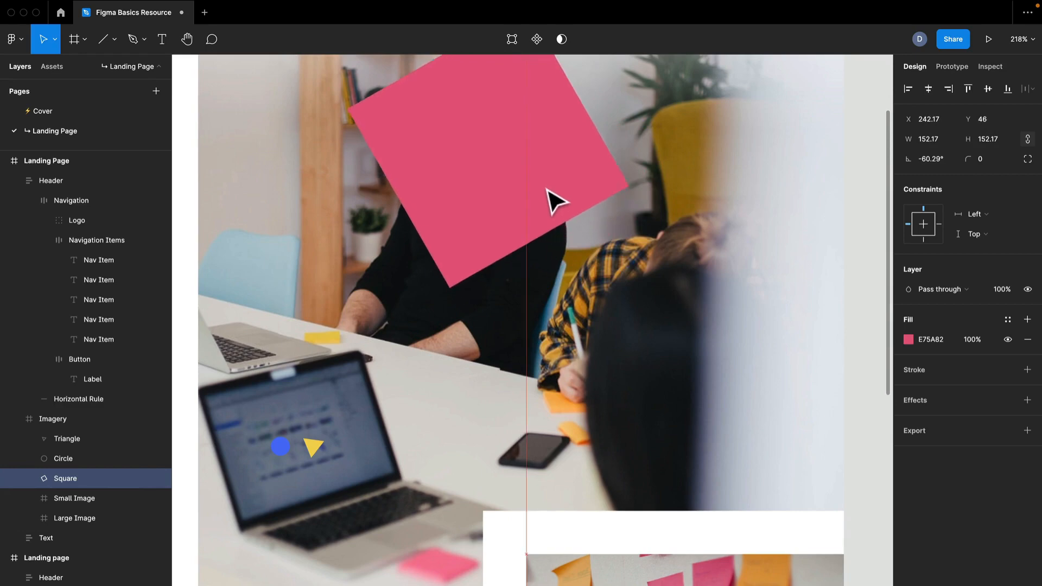
{"action": "scroll", "coordinate": [542, 191], "scroll_direction": "down", "scroll_amount": 3}
{"action": "scroll", "coordinate": [546, 191], "scroll_direction": "up", "scroll_amount": 2}
{"action": "scroll", "coordinate": [605, 331], "scroll_direction": "up", "scroll_amount": 3}
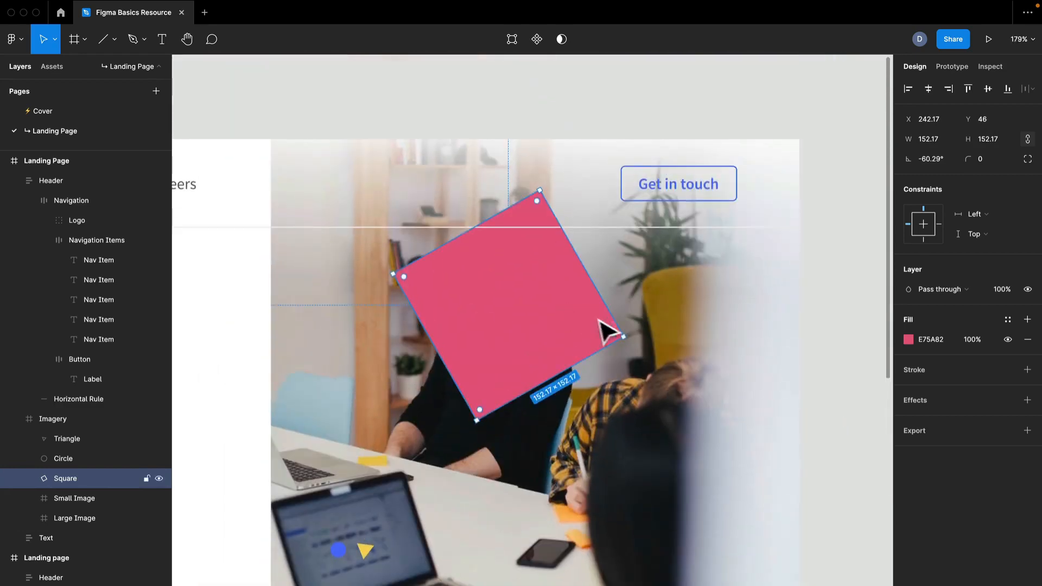
{"action": "left_click_drag", "start_coordinate": [627, 339], "coordinate": [539, 301]}
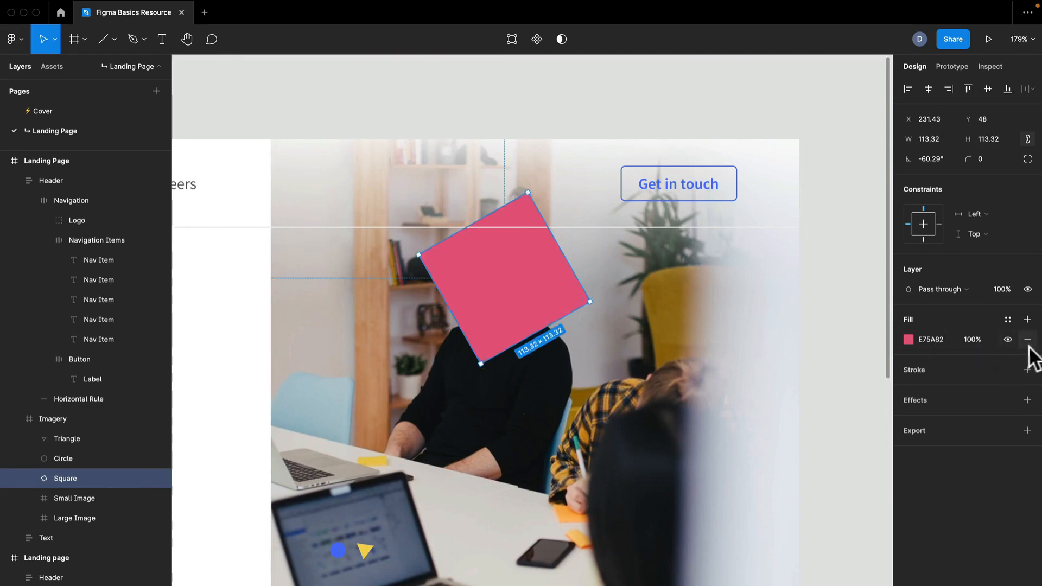
Add a stroke to the square and set its color to E75A82
{"action": "left_click", "coordinate": [1027, 370]}
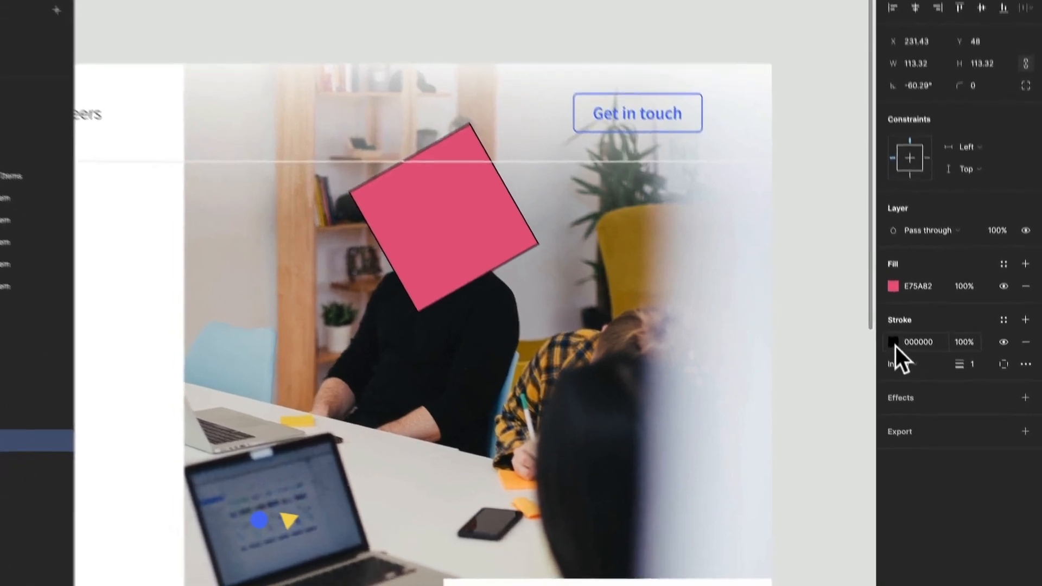
{"action": "left_click", "coordinate": [908, 390]}
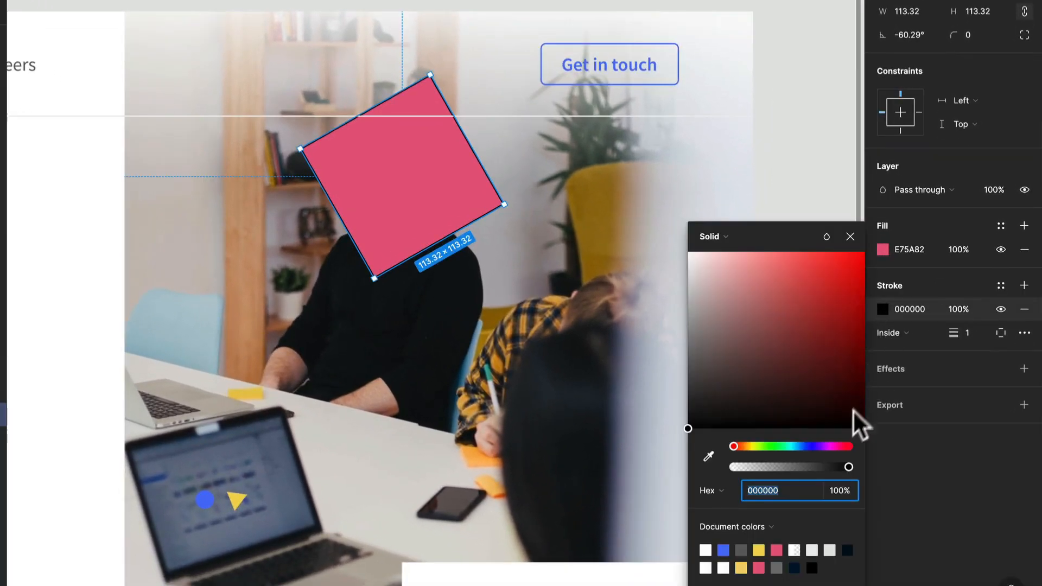
{"action": "left_click", "coordinate": [780, 547]}
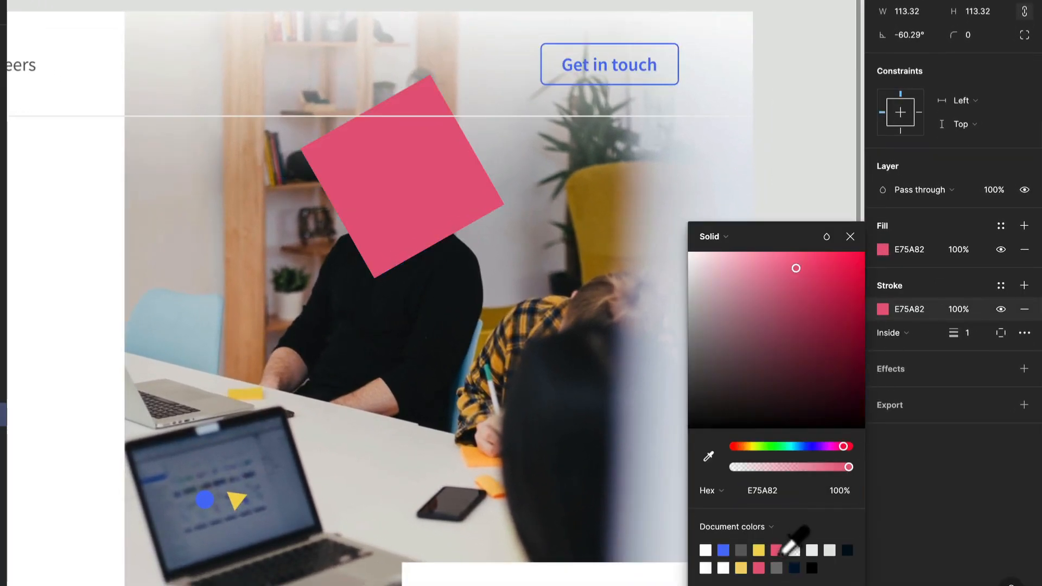
Remove the square's fill and set the stroke weight to 4
{"action": "left_click", "coordinate": [1024, 250]}
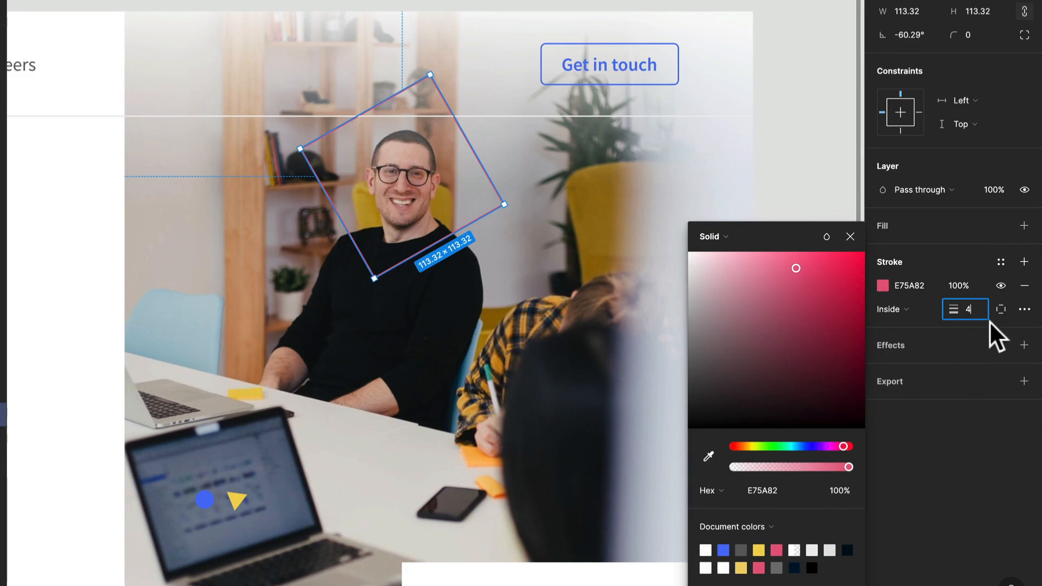
{"action": "key", "text": "Return"}
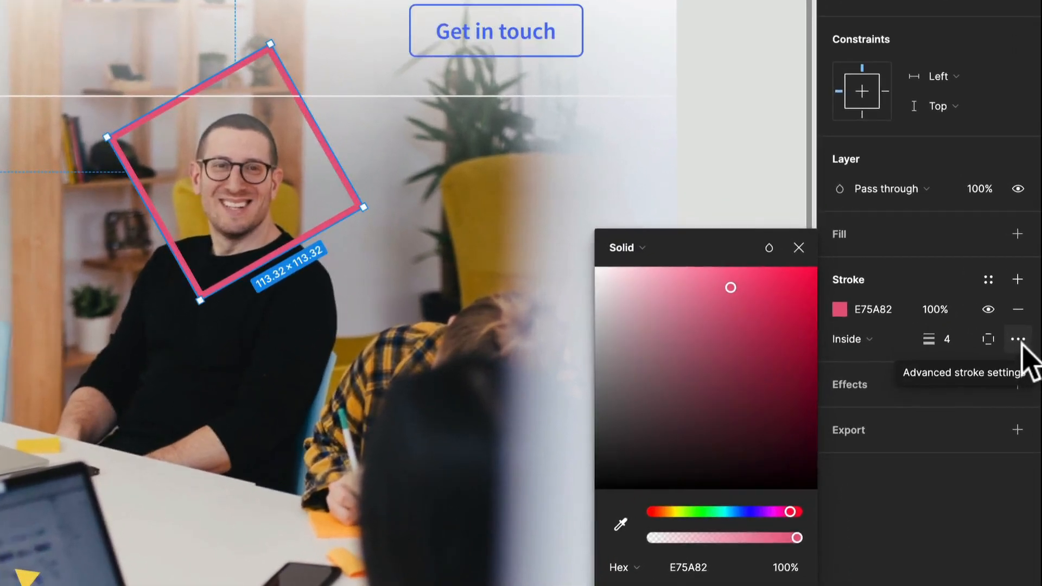
Switch the stroke to the top side only, then back to all sides
{"action": "left_click", "coordinate": [994, 342]}
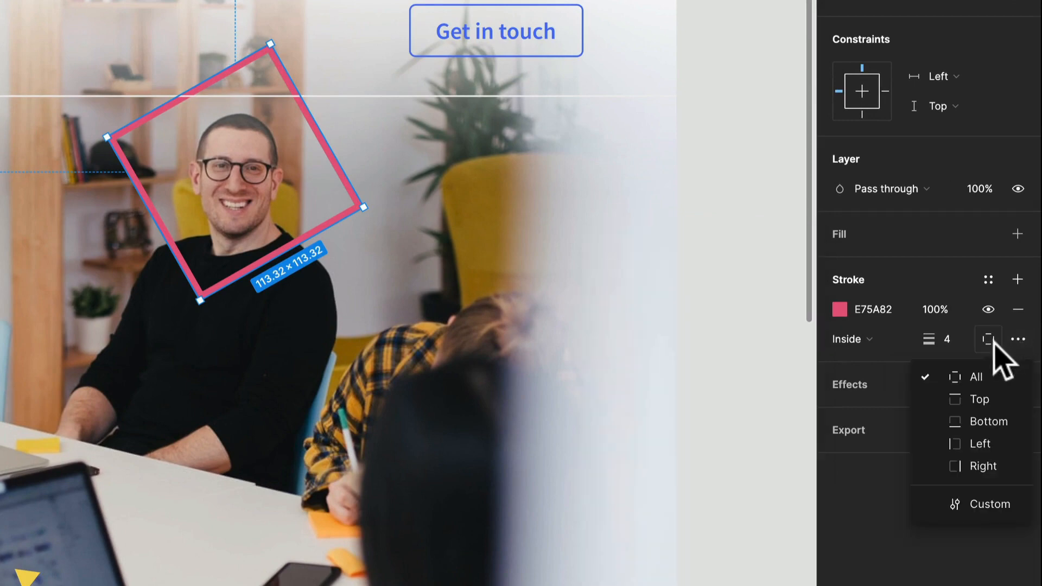
{"action": "left_click", "coordinate": [980, 398]}
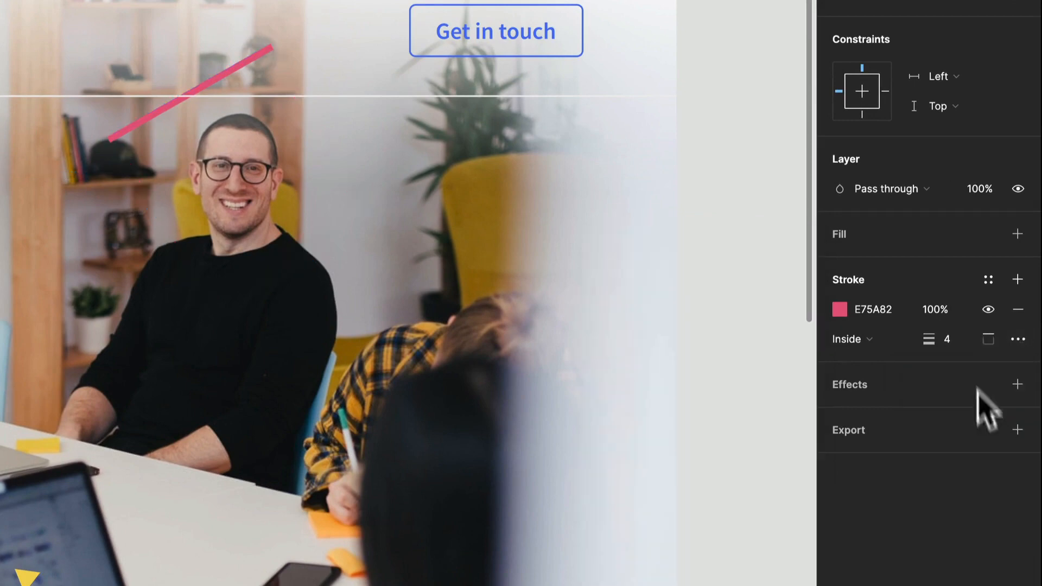
{"action": "left_click", "coordinate": [991, 341]}
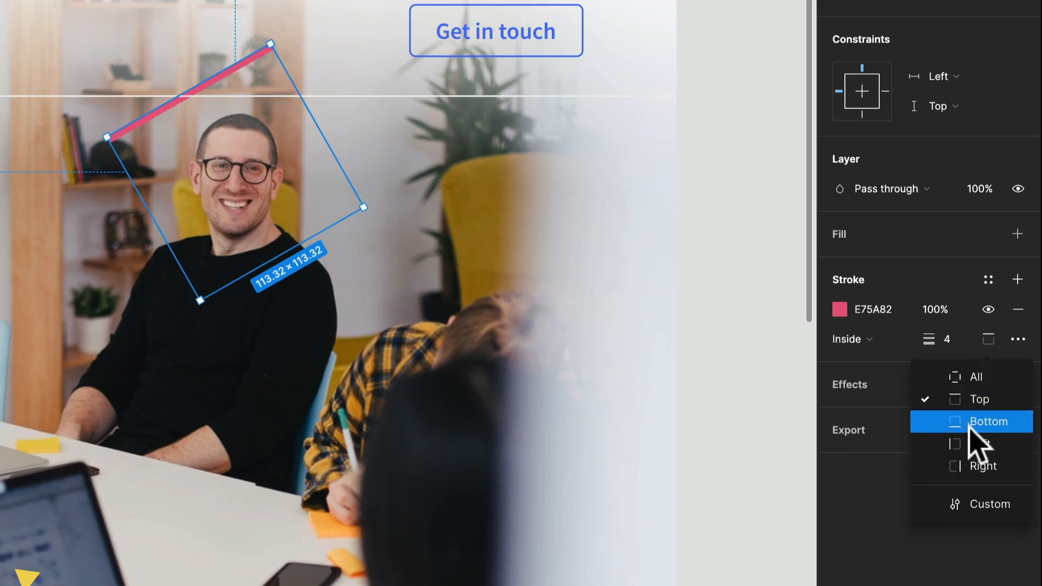
{"action": "left_click", "coordinate": [975, 377]}
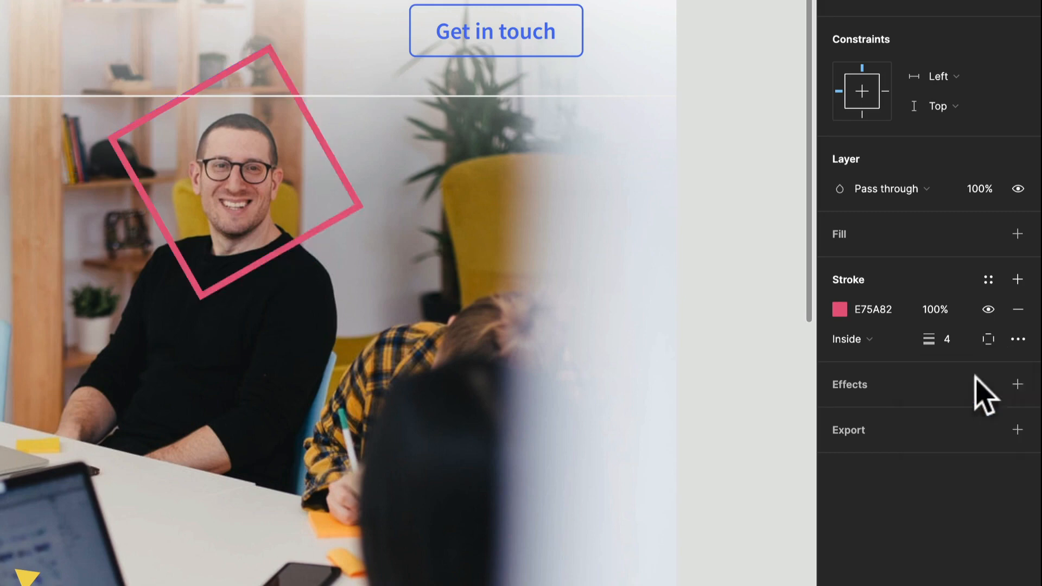
Change the square's stroke style to Dash in the advanced stroke settings
{"action": "left_click", "coordinate": [1019, 340]}
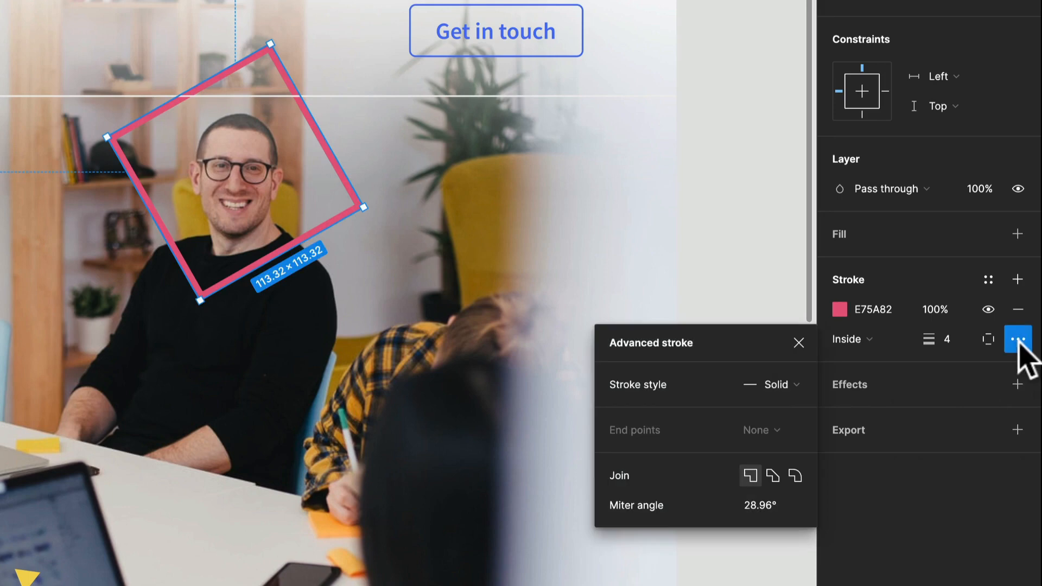
{"action": "left_click", "coordinate": [788, 386]}
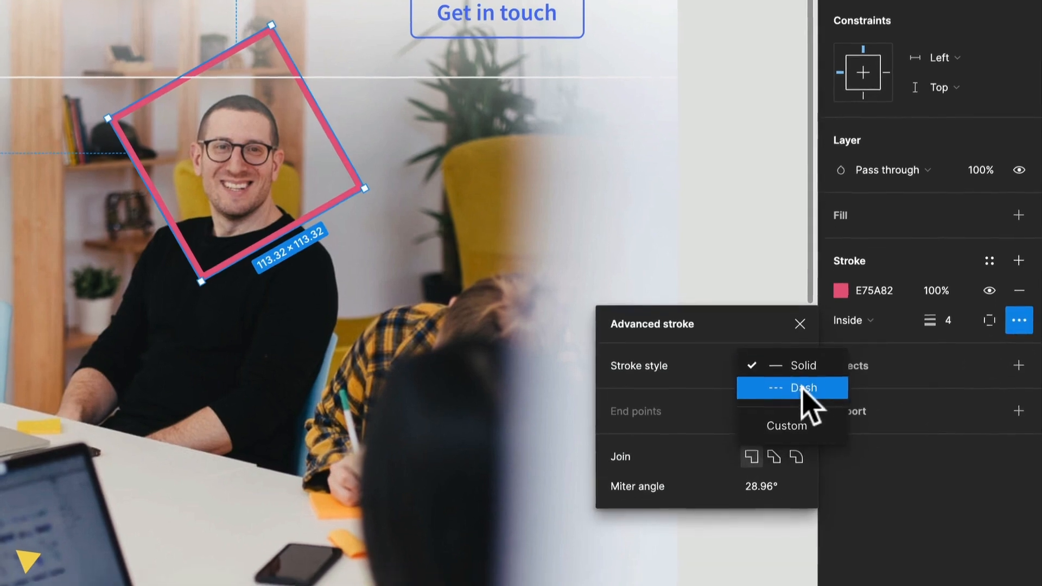
{"action": "left_click", "coordinate": [802, 408]}
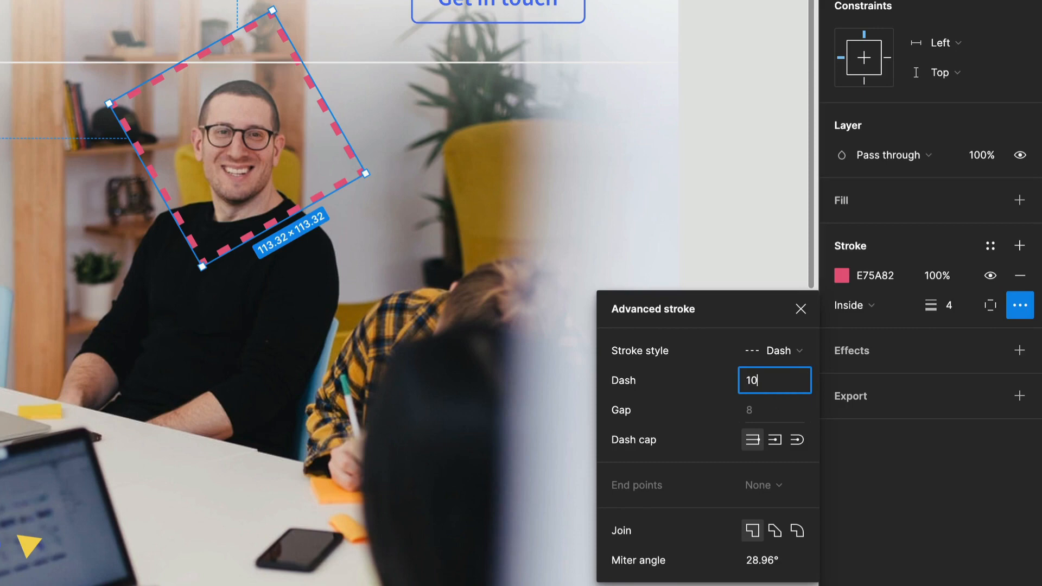
Set the square's dash length to 30 in the advanced stroke settings
{"action": "key", "text": "Return"}
{"action": "left_click", "coordinate": [777, 375]}
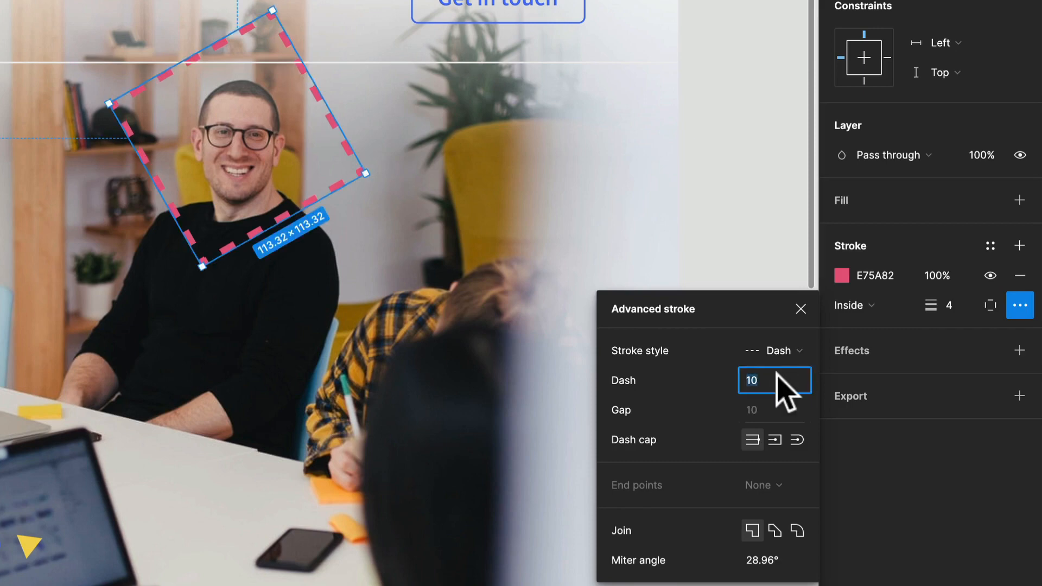
{"action": "key", "text": "Return"}
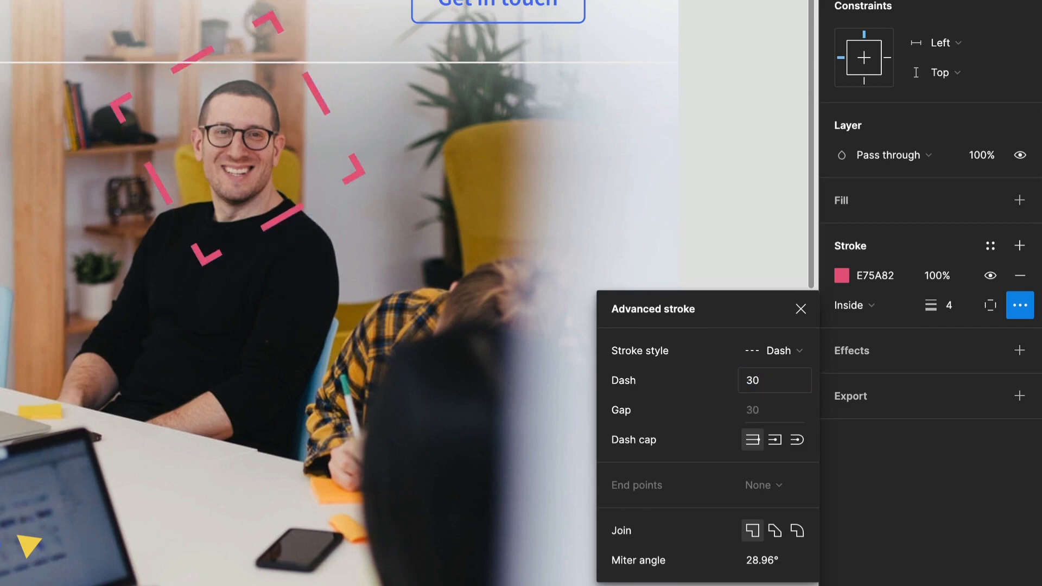
{"action": "left_click", "coordinate": [768, 382]}
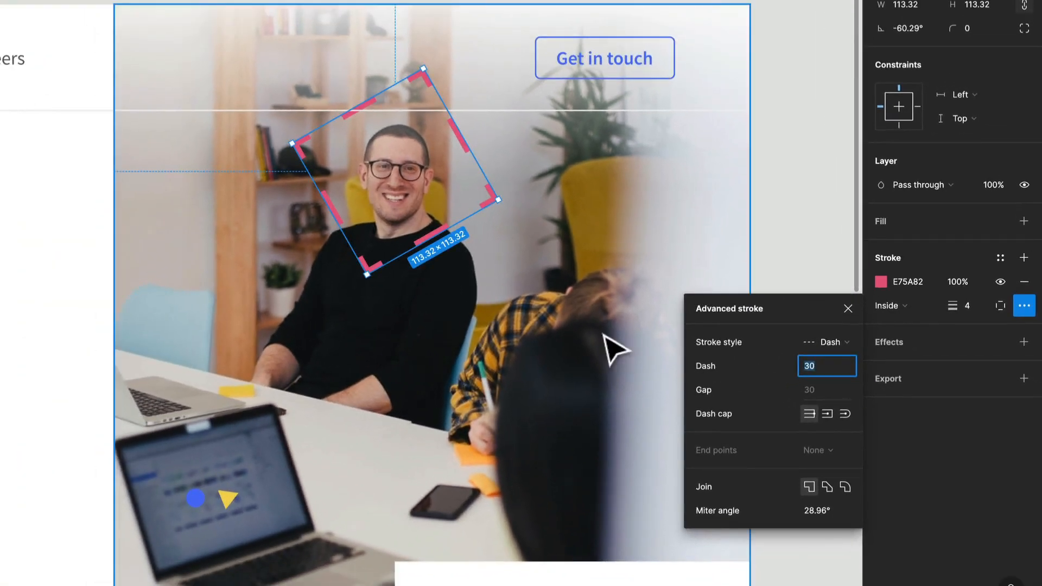
{"action": "scroll", "coordinate": [346, 279], "scroll_direction": "down", "scroll_amount": 2}
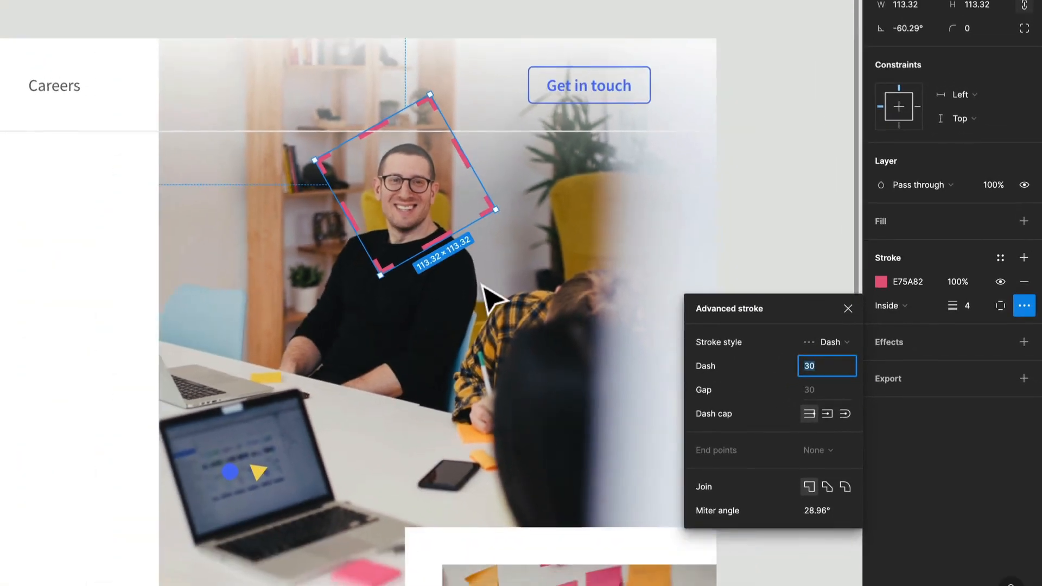
Move the blue circle from the laptop screen into the sticky-note image
{"action": "left_click", "coordinate": [549, 32]}
{"action": "scroll", "coordinate": [620, 101], "scroll_direction": "down", "scroll_amount": 3}
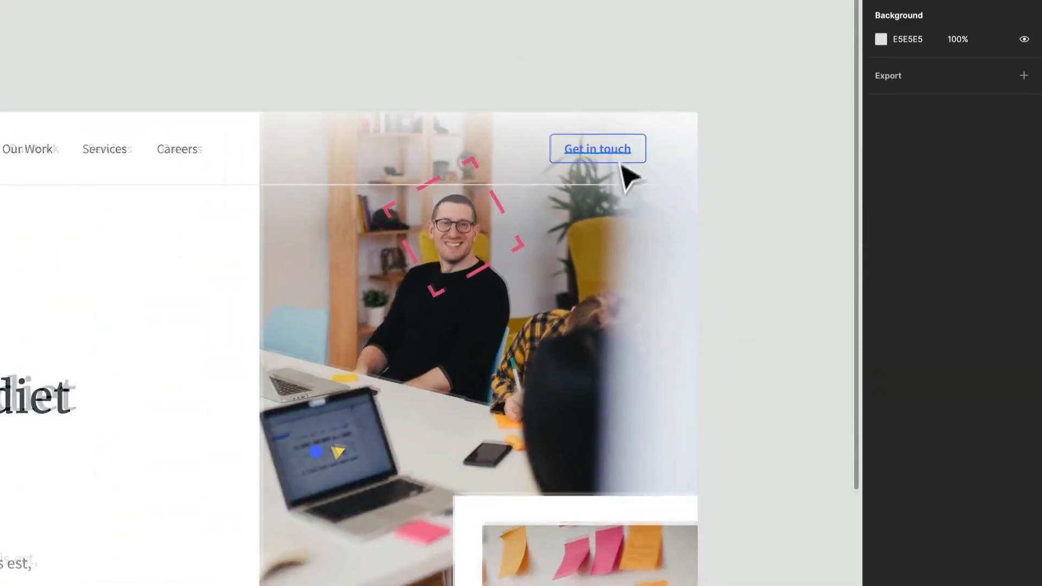
{"action": "scroll", "coordinate": [500, 338], "scroll_direction": "down", "scroll_amount": 3}
{"action": "scroll", "coordinate": [500, 337], "scroll_direction": "left", "scroll_amount": 3}
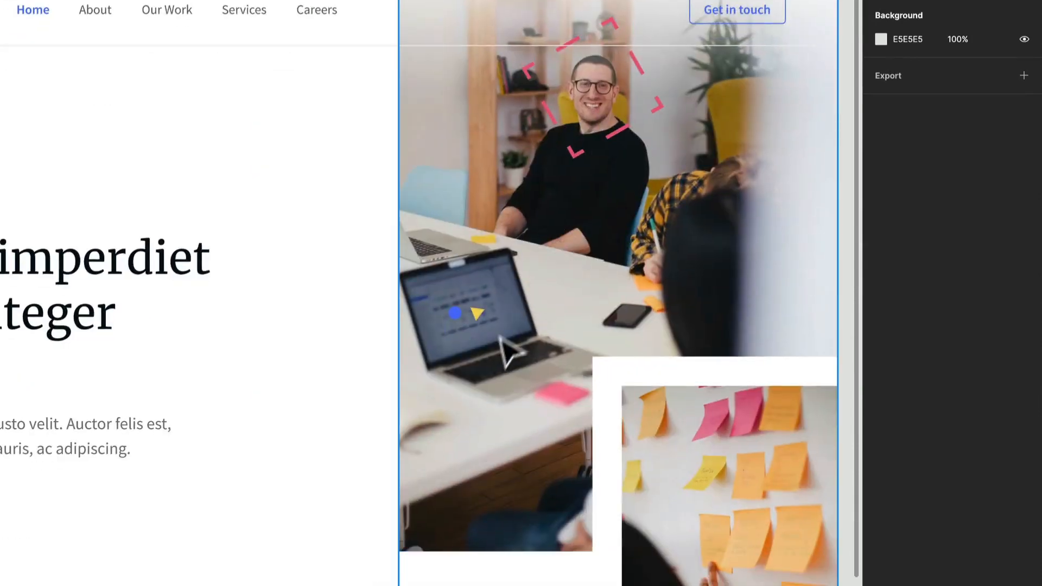
{"action": "left_click", "coordinate": [459, 317]}
{"action": "left_click_drag", "start_coordinate": [459, 319], "coordinate": [833, 378]}
{"action": "scroll", "coordinate": [741, 502], "scroll_direction": "up", "scroll_amount": 2}
{"action": "left_click_drag", "start_coordinate": [787, 411], "coordinate": [733, 486]}
{"action": "left_click_drag", "start_coordinate": [734, 388], "coordinate": [731, 385]}
{"action": "scroll", "coordinate": [728, 394], "scroll_direction": "right", "scroll_amount": 3}
{"action": "scroll", "coordinate": [728, 394], "scroll_direction": "down", "scroll_amount": 1}
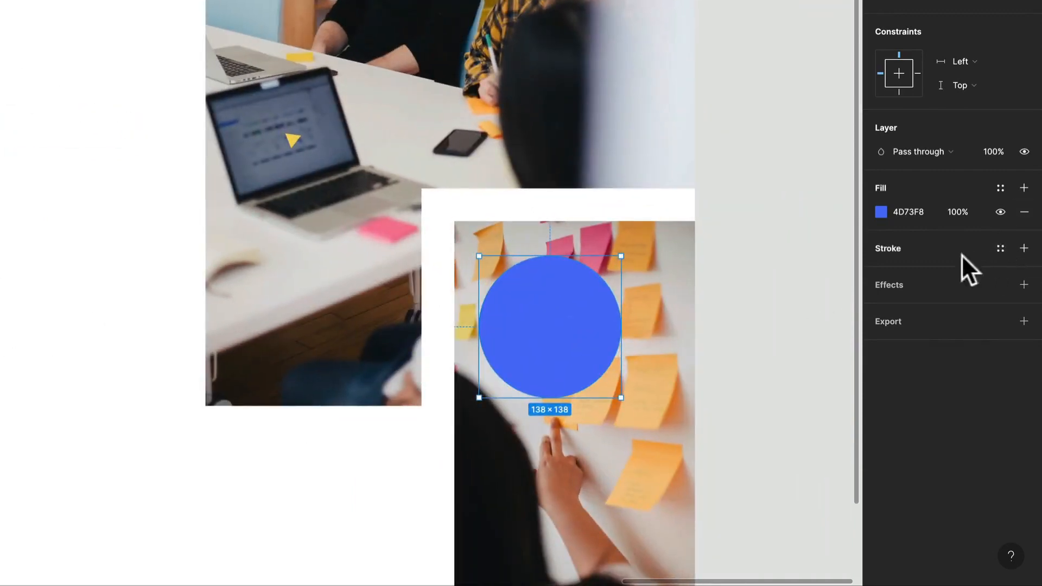
Add a stroke to the circle in the blue 4D73F8 document color and remove its fill
{"action": "left_click", "coordinate": [904, 249]}
{"action": "left_click", "coordinate": [882, 273]}
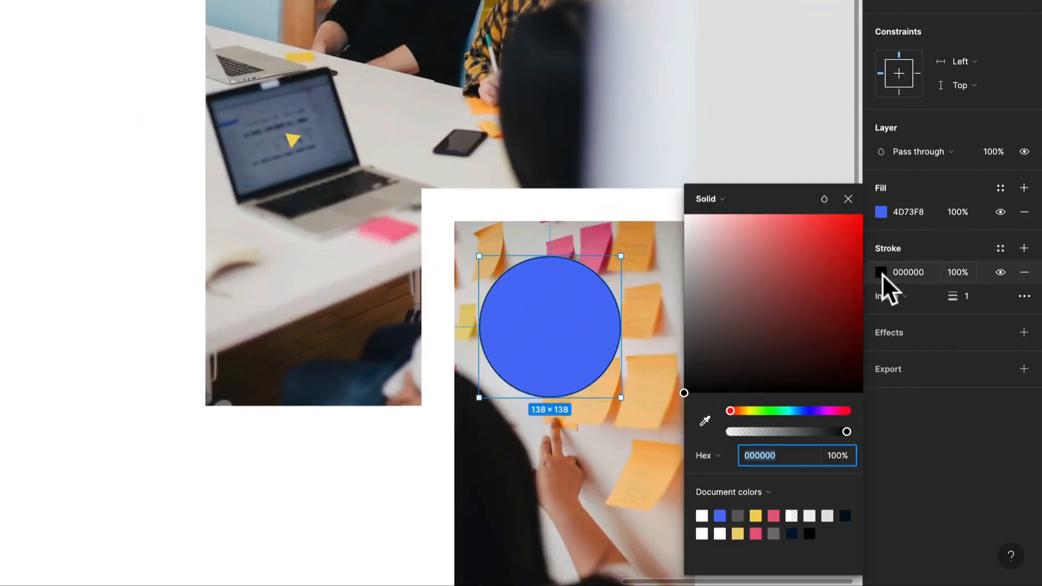
{"action": "left_click", "coordinate": [720, 516]}
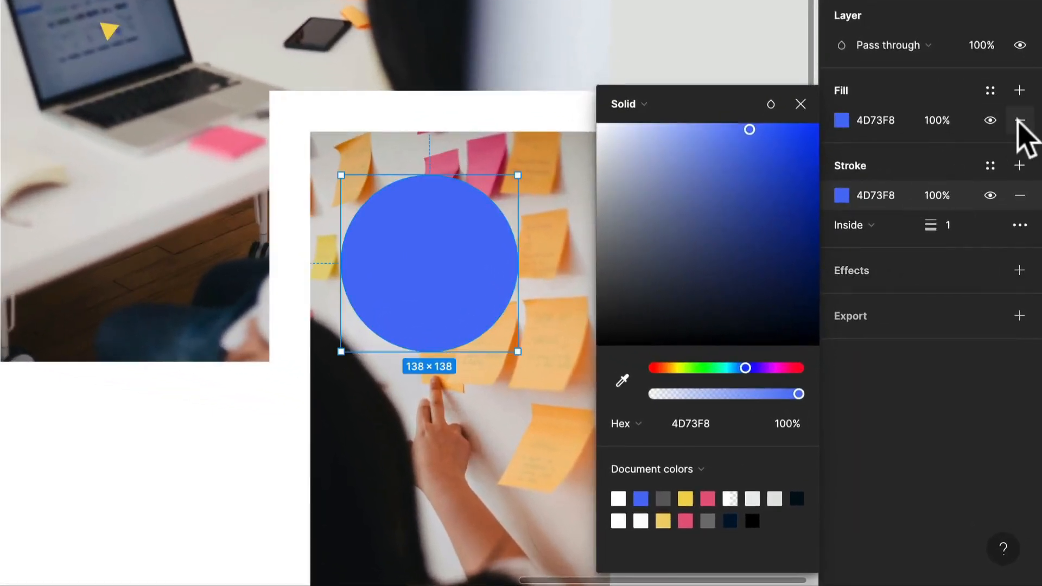
{"action": "left_click", "coordinate": [1019, 120]}
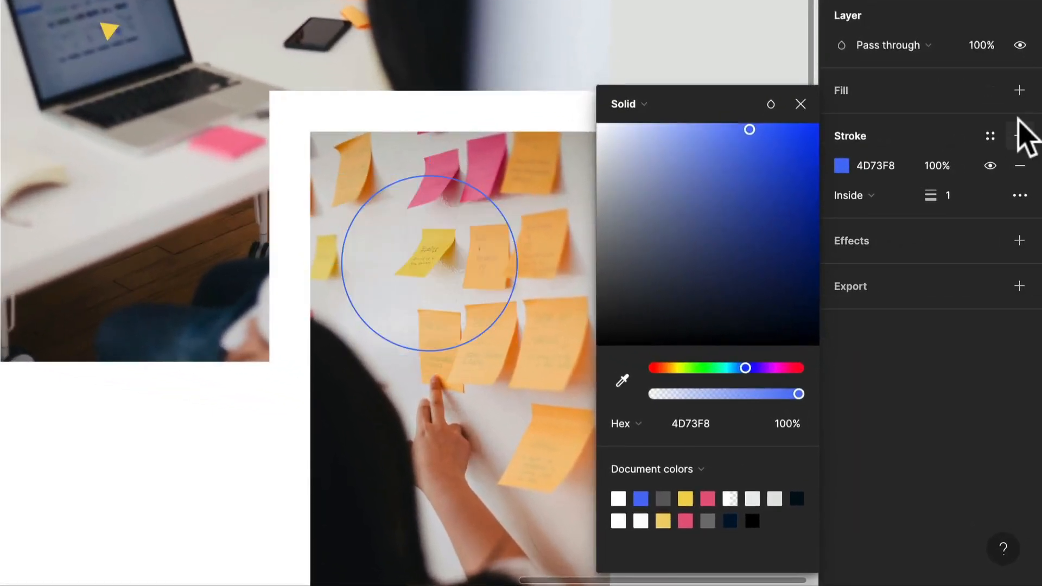
Set the circle's stroke weight to 2
{"action": "left_click", "coordinate": [965, 191]}
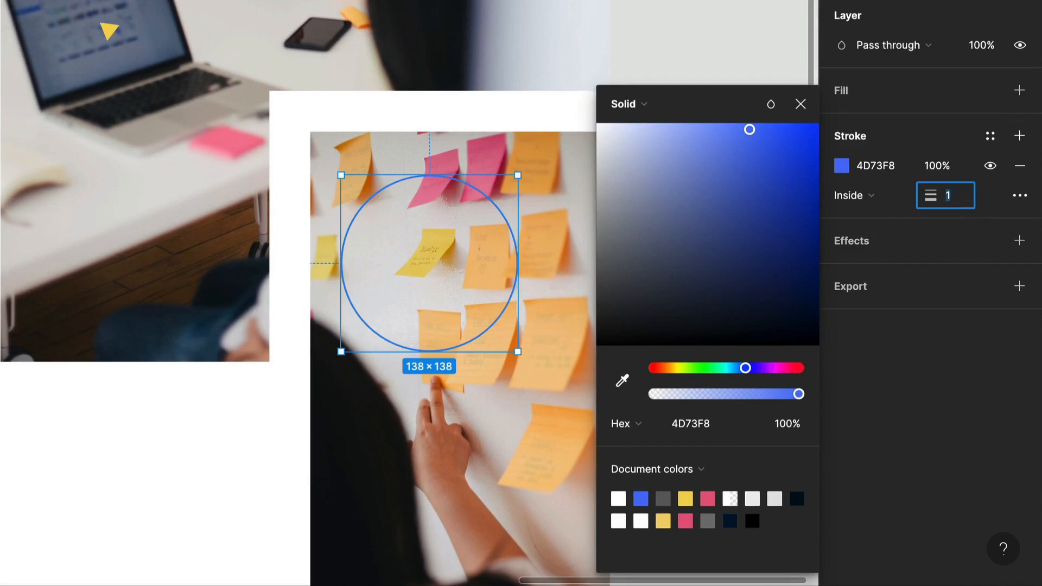
{"action": "type", "text": "2"}
{"action": "key", "text": "Return"}
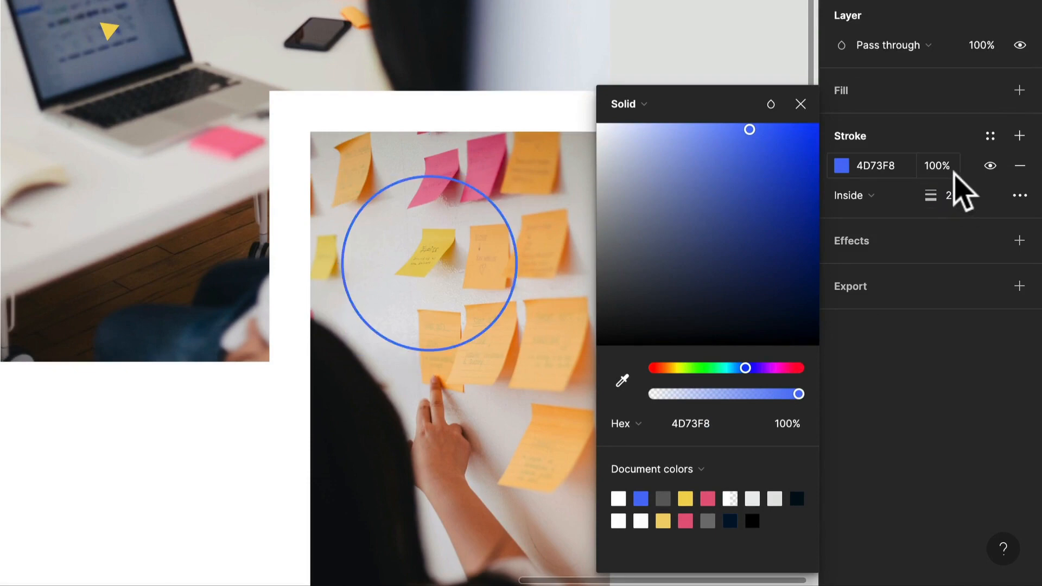
Change the circle's stroke style to Dash in the advanced stroke settings
{"action": "left_click", "coordinate": [1028, 196]}
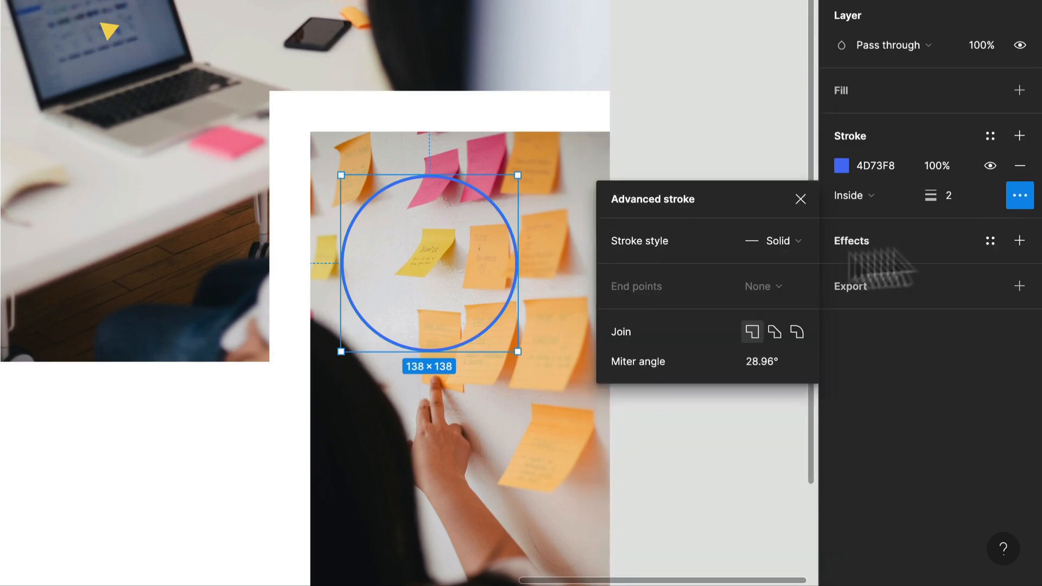
{"action": "left_click", "coordinate": [805, 242]}
{"action": "left_click", "coordinate": [798, 263]}
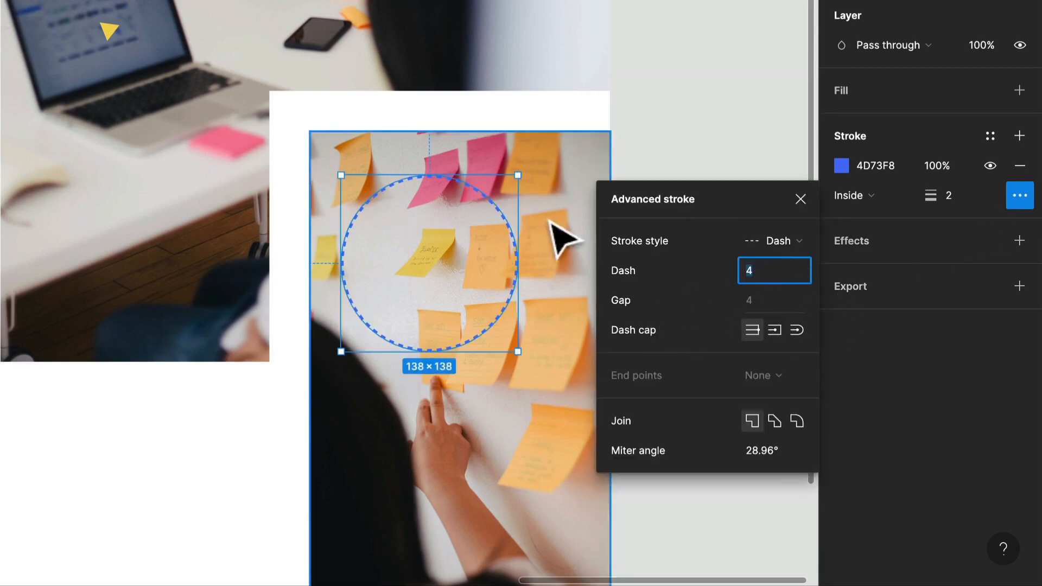
Set the circle's stroke join and dash cap to round
{"action": "scroll", "coordinate": [511, 233], "scroll_direction": "up", "scroll_amount": 5}
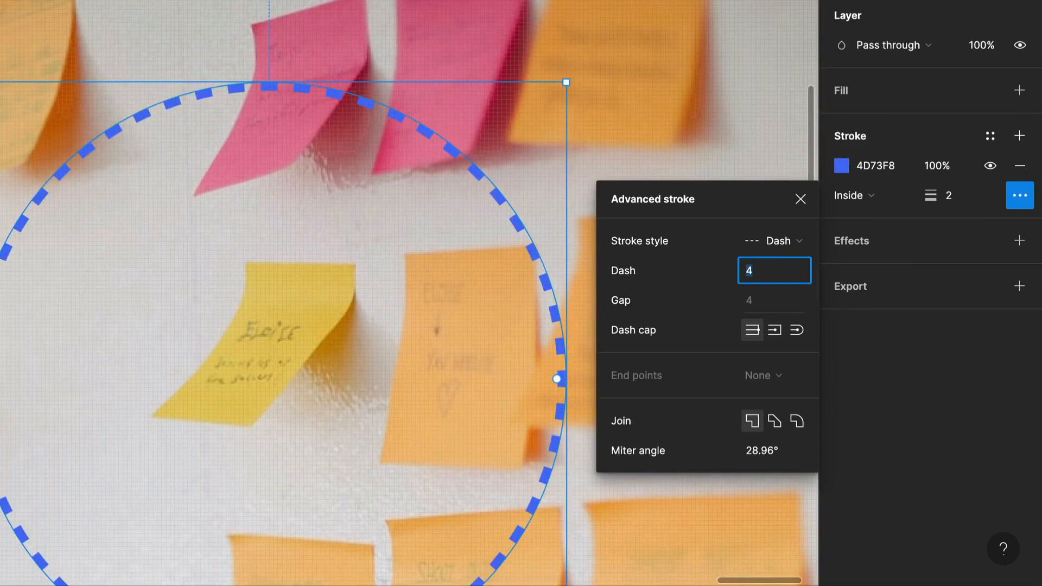
{"action": "scroll", "coordinate": [153, 162], "scroll_direction": "down", "scroll_amount": 3}
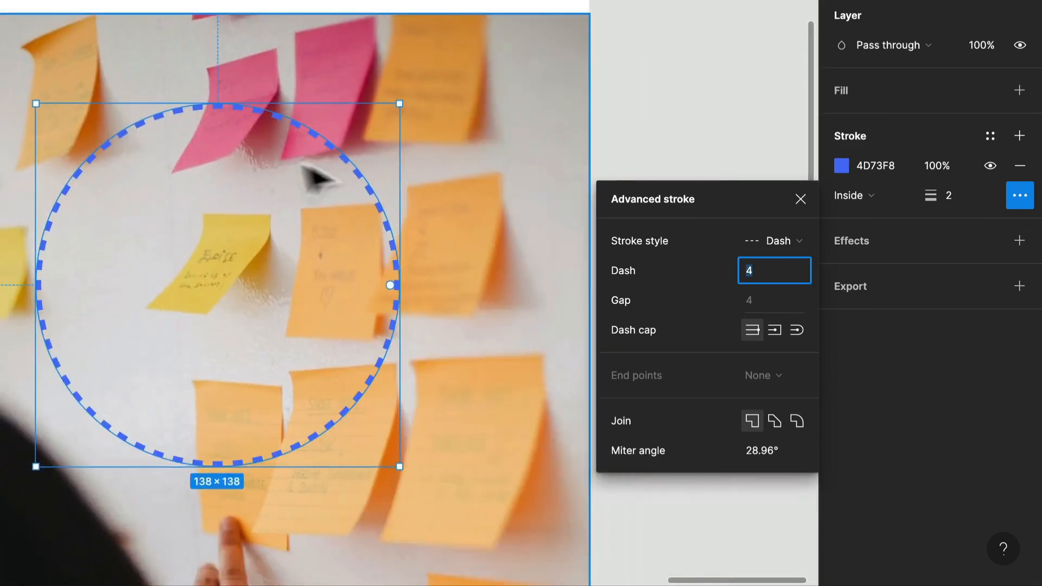
{"action": "left_click", "coordinate": [797, 421]}
{"action": "scroll", "coordinate": [399, 282], "scroll_direction": "up", "scroll_amount": 5}
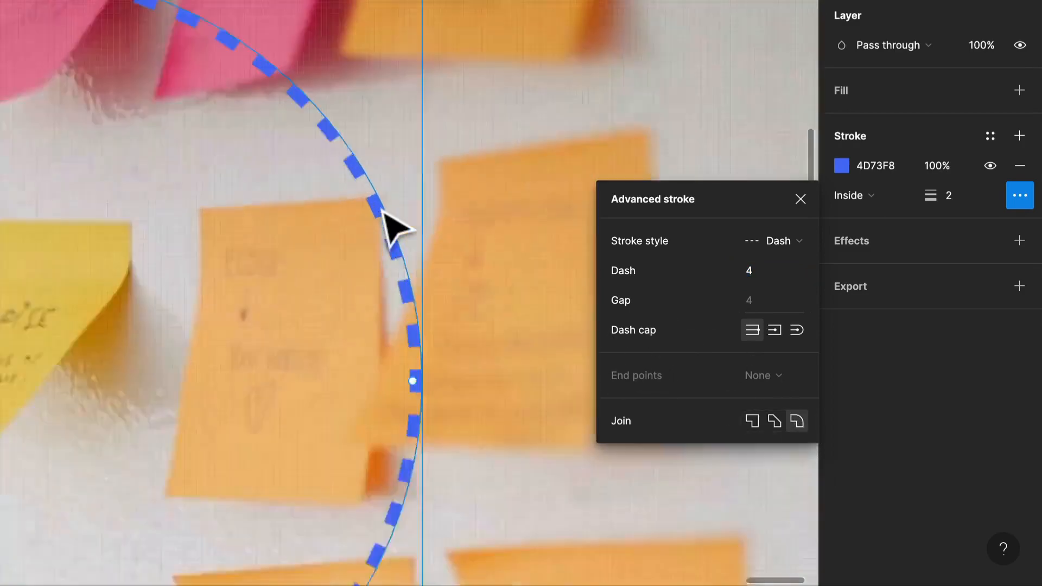
{"action": "double_click", "coordinate": [380, 212]}
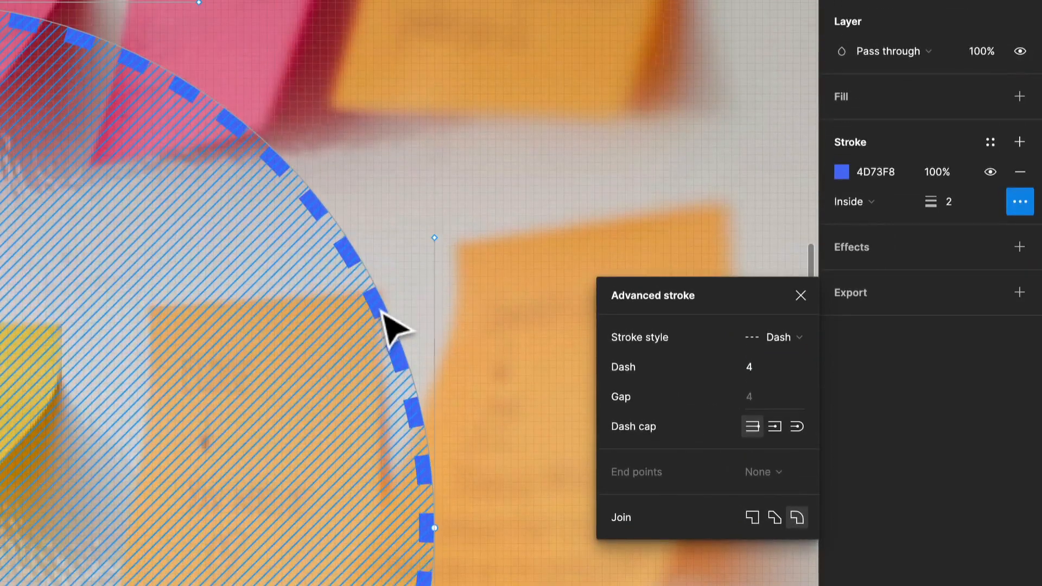
{"action": "left_click", "coordinate": [797, 427]}
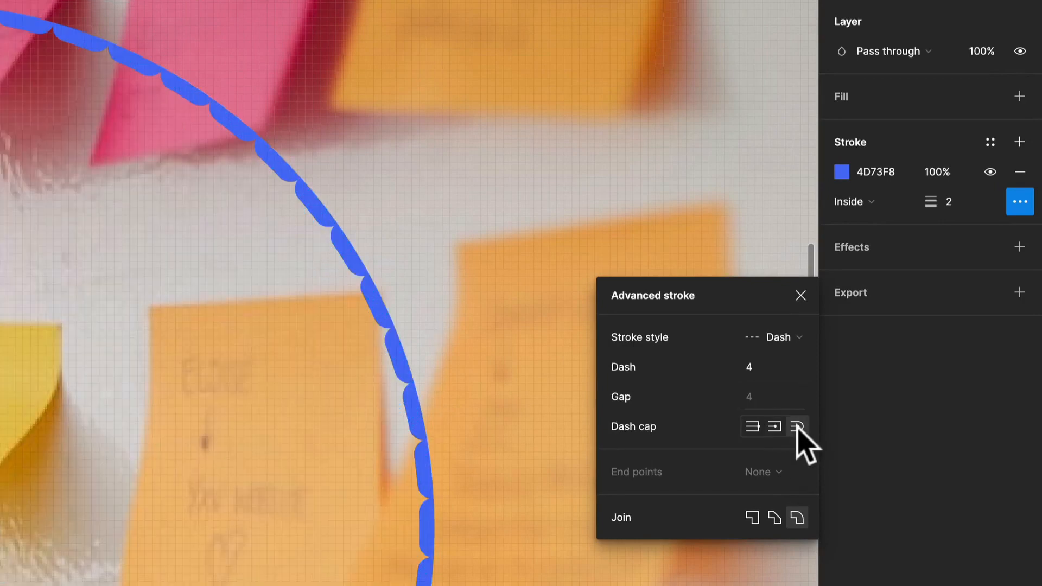
Change the circle's stroke alignment to Center
{"action": "left_click", "coordinate": [871, 202]}
{"action": "left_click", "coordinate": [876, 179]}
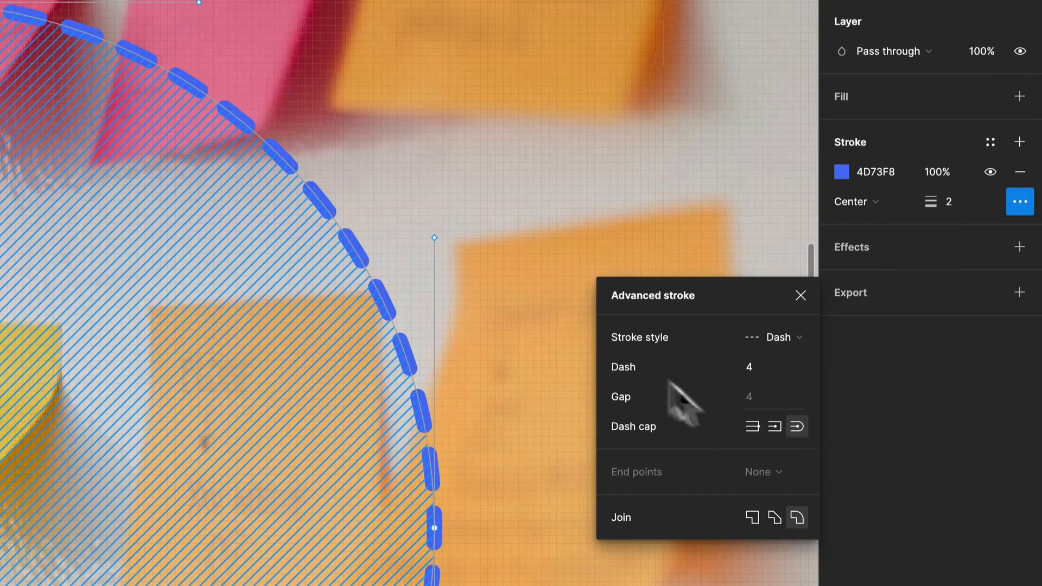
{"action": "scroll", "coordinate": [487, 236], "scroll_direction": "down", "scroll_amount": 10}
{"action": "scroll", "coordinate": [481, 213], "scroll_direction": "up", "scroll_amount": 2}
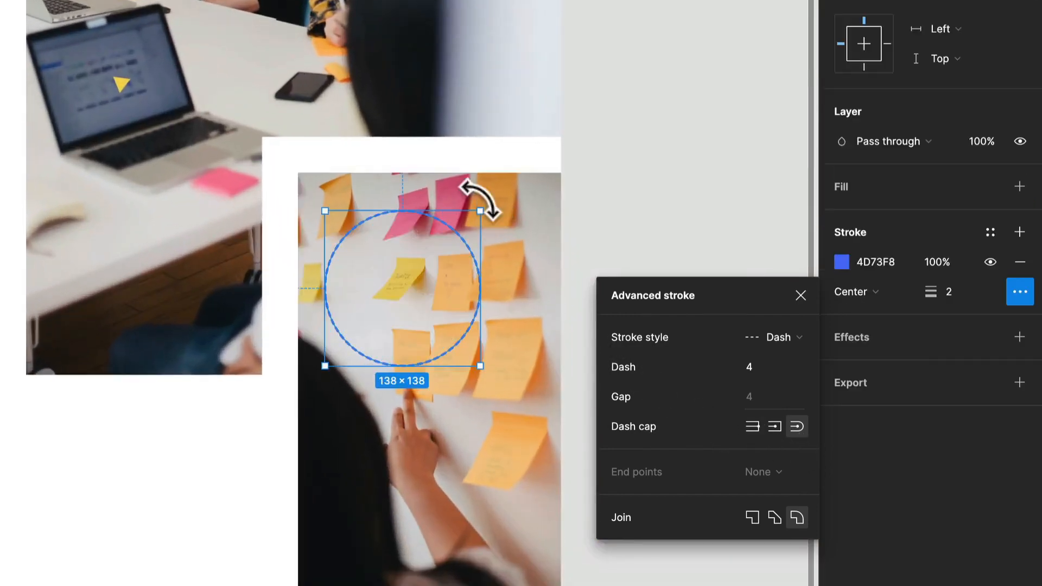
Enlarge the small yellow triangle on the laptop screen to about 255 × 255
{"action": "left_click", "coordinate": [488, 214]}
{"action": "scroll", "coordinate": [487, 216], "scroll_direction": "up", "scroll_amount": 5}
{"action": "scroll", "coordinate": [475, 200], "scroll_direction": "down", "scroll_amount": 5}
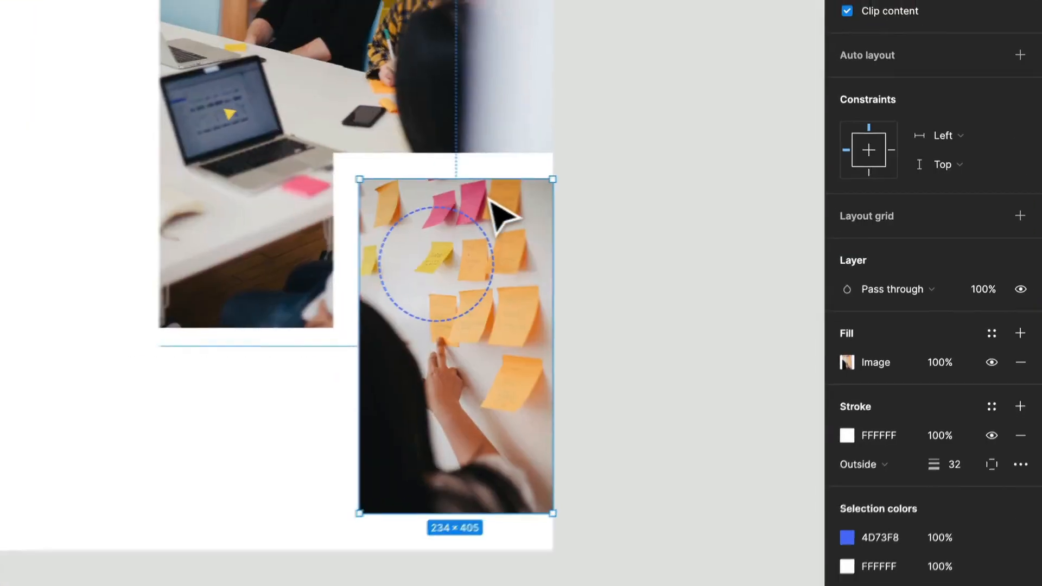
{"action": "scroll", "coordinate": [459, 163], "scroll_direction": "up", "scroll_amount": 2}
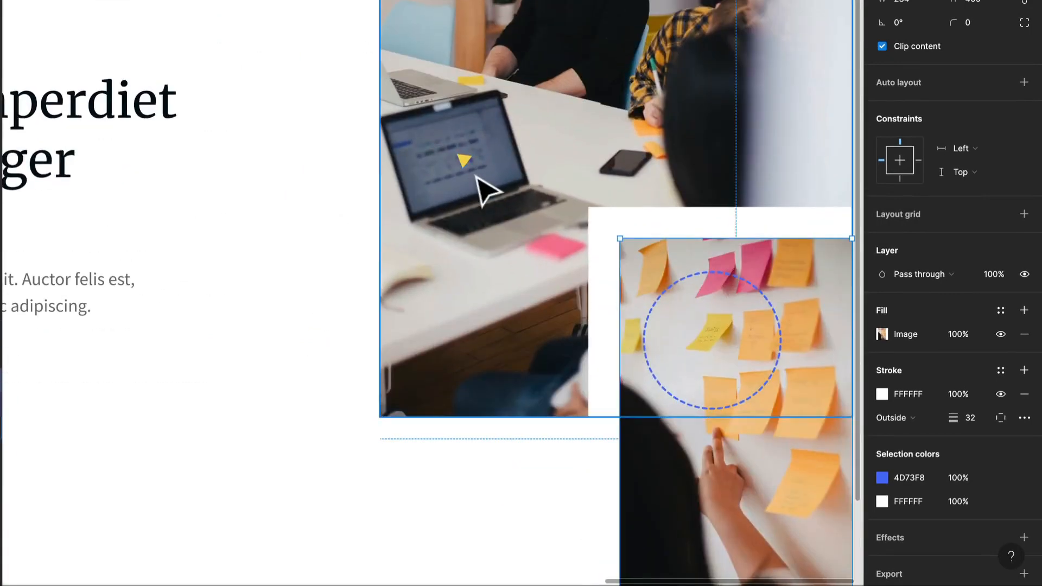
{"action": "left_click", "coordinate": [463, 161]}
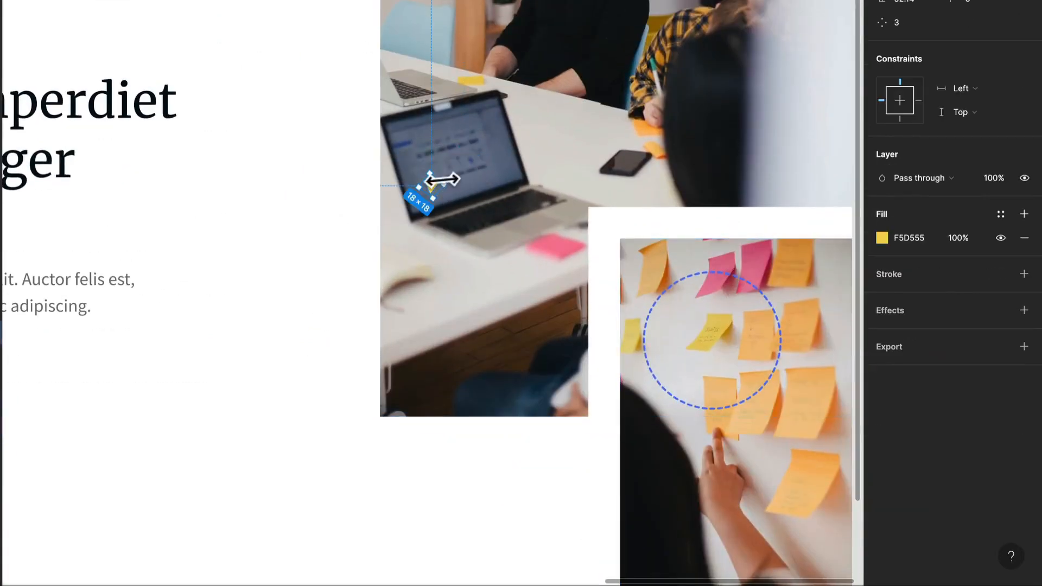
{"action": "left_click_drag", "start_coordinate": [457, 195], "coordinate": [464, 217]}
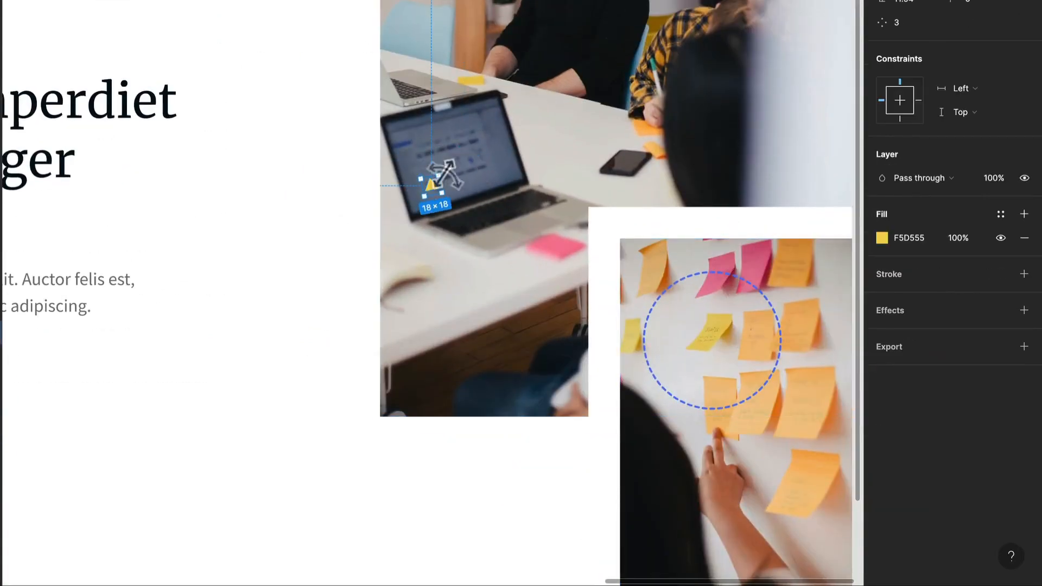
{"action": "left_click_drag", "start_coordinate": [443, 167], "coordinate": [626, 44]}
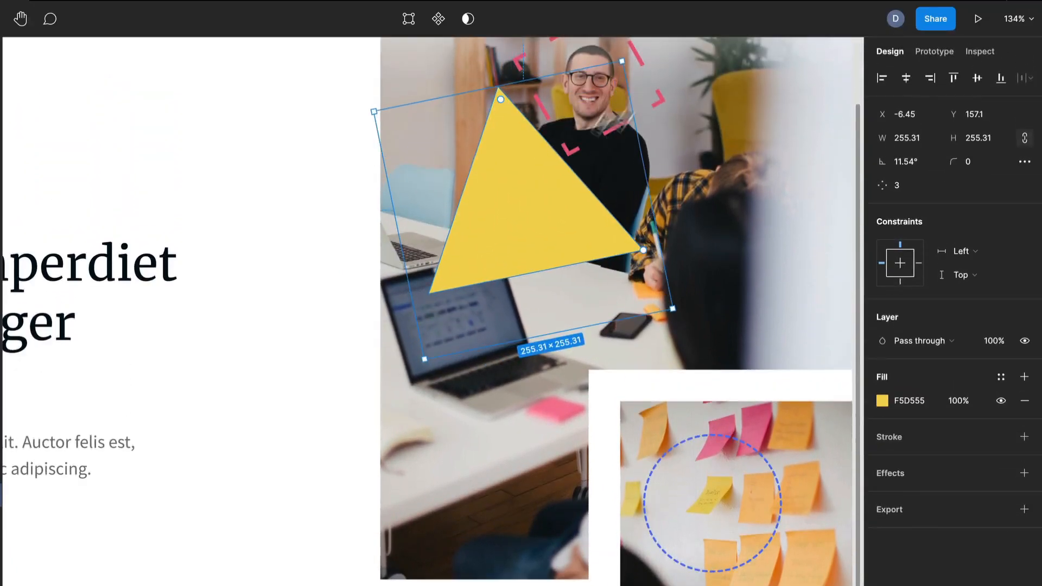
Move the triangle over the large image's lower-left edge and rotate it to about -10°
{"action": "scroll", "coordinate": [555, 201], "scroll_direction": "down", "scroll_amount": 2}
{"action": "left_click_drag", "start_coordinate": [555, 201], "coordinate": [545, 218]}
{"action": "left_click_drag", "start_coordinate": [550, 272], "coordinate": [458, 349]}
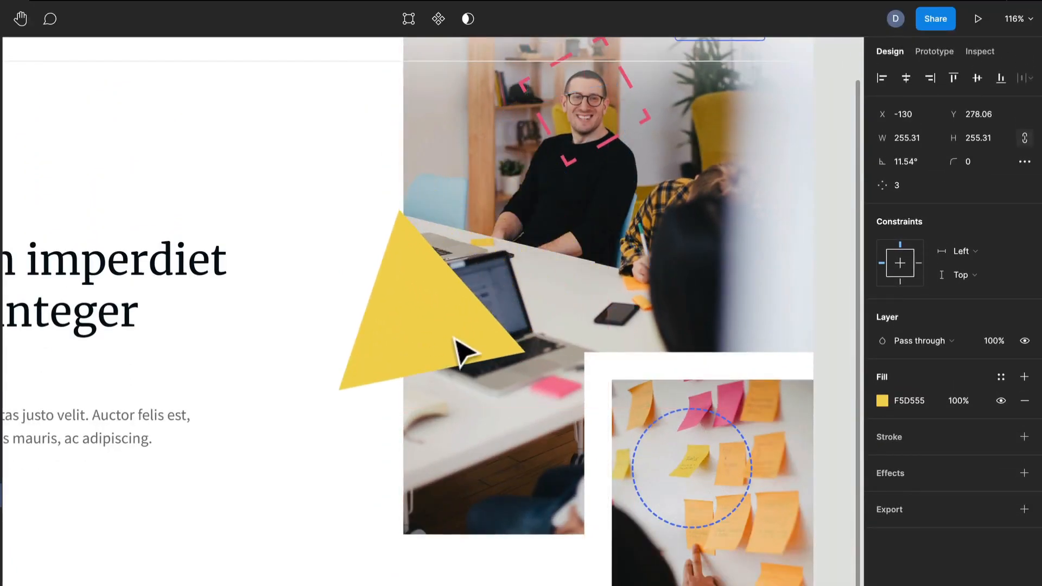
{"action": "left_click_drag", "start_coordinate": [556, 412], "coordinate": [517, 466]}
{"action": "left_click_drag", "start_coordinate": [424, 314], "coordinate": [456, 422]}
{"action": "scroll", "coordinate": [428, 372], "scroll_direction": "down", "scroll_amount": 2}
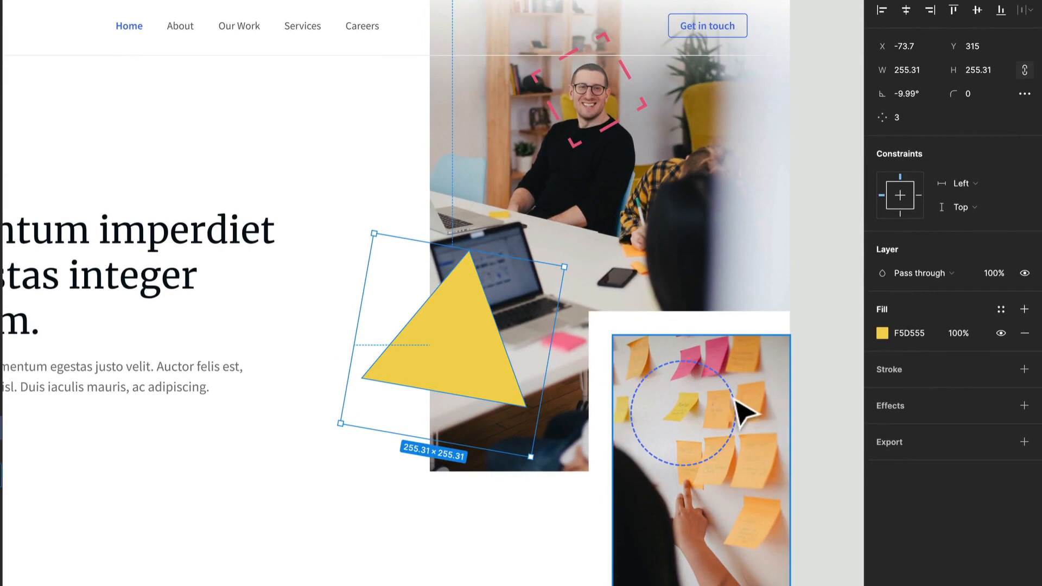
Move the circle layer out of the small image frame, placing it directly in the Imagery group
{"action": "left_click", "coordinate": [744, 413]}
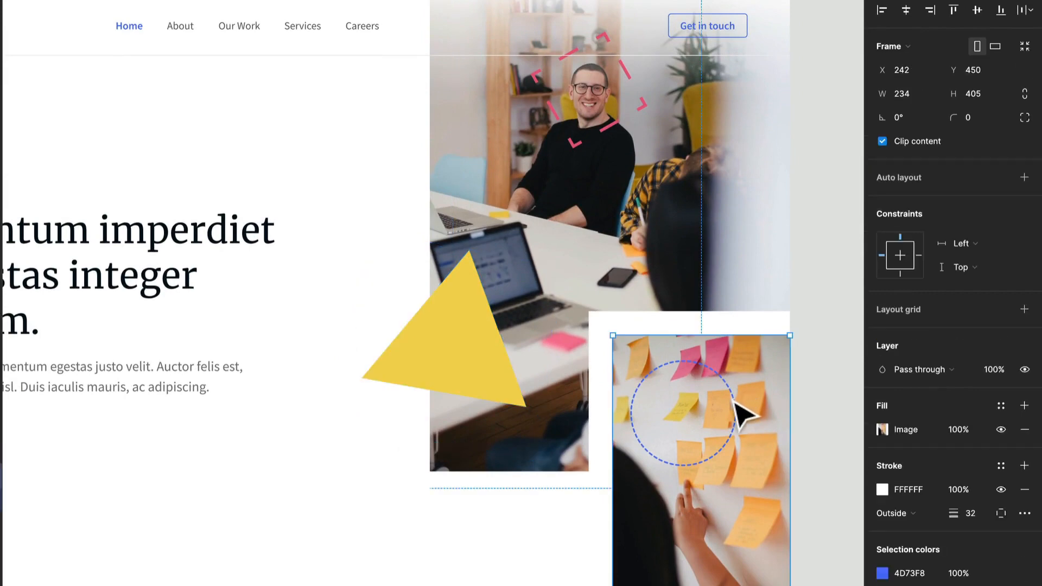
{"action": "left_click", "coordinate": [745, 413]}
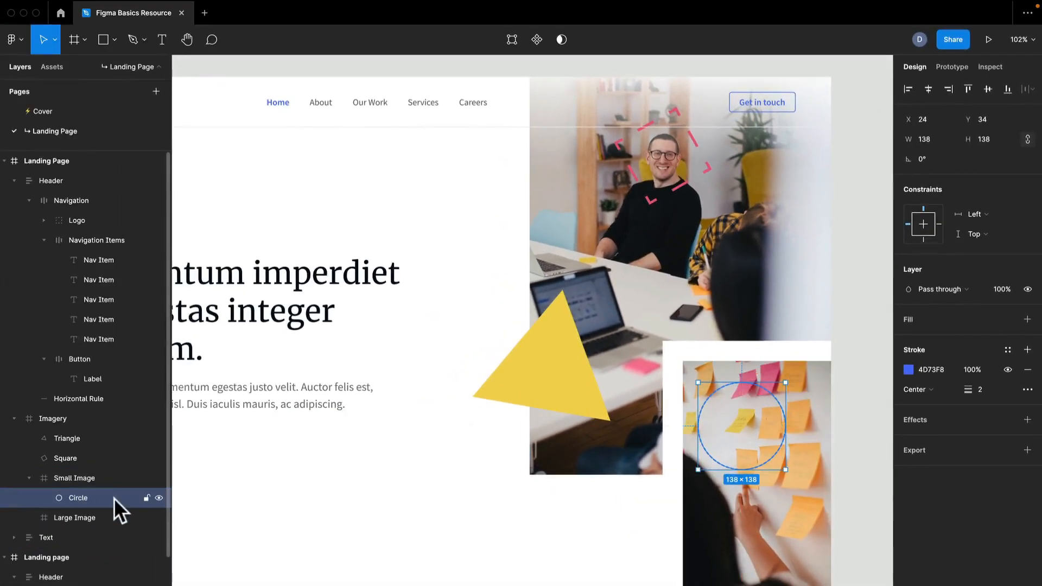
{"action": "left_click_drag", "start_coordinate": [117, 505], "coordinate": [130, 477]}
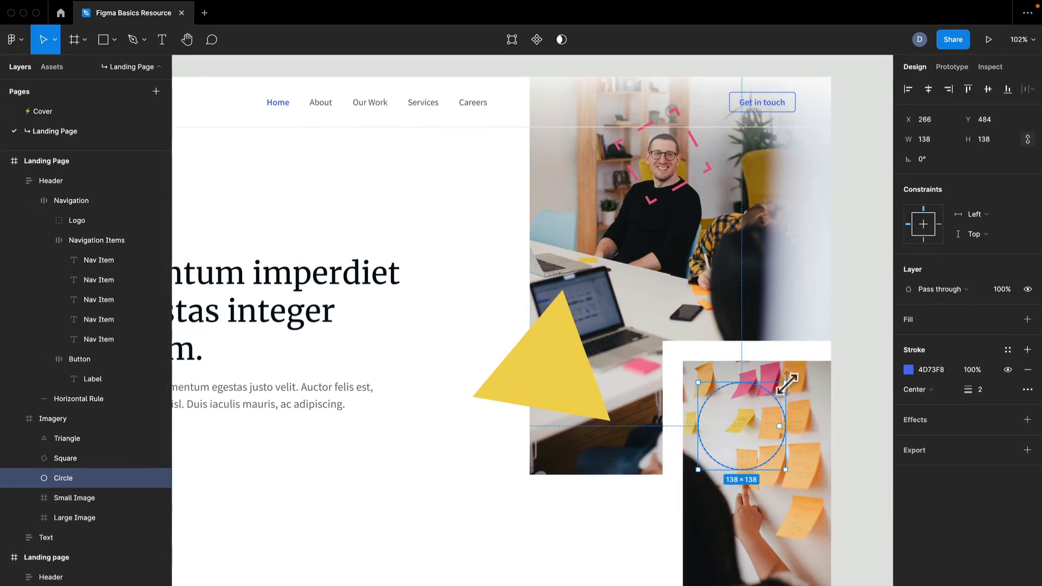
Enlarge the circle to about 220 × 220 so it overlaps both images
{"action": "left_click_drag", "start_coordinate": [788, 382], "coordinate": [814, 357]}
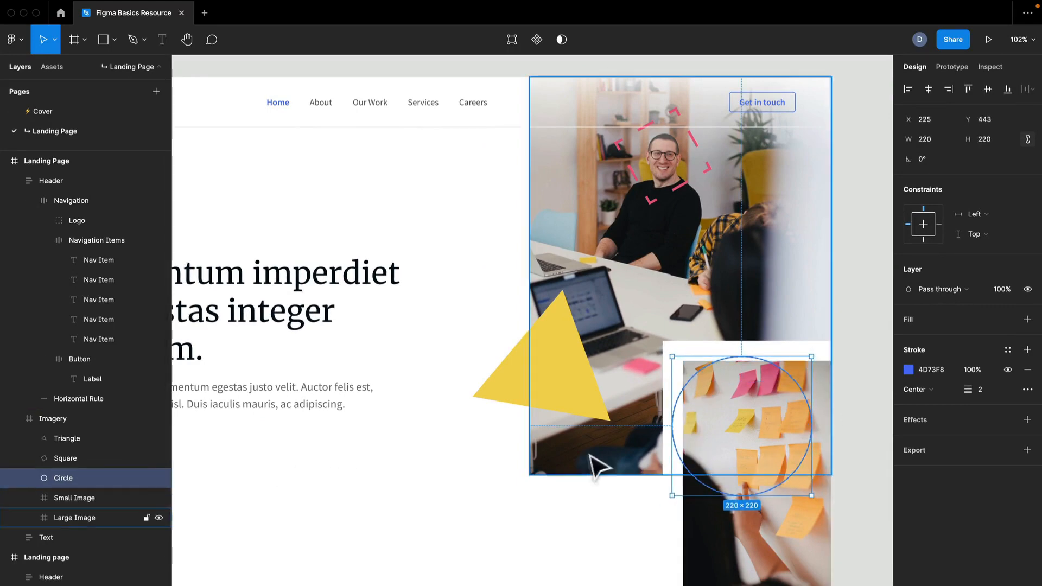
{"action": "left_click_drag", "start_coordinate": [548, 463], "coordinate": [661, 406]}
{"action": "scroll", "coordinate": [635, 319], "scroll_direction": "up", "scroll_amount": 3, "text": "ctrl"}
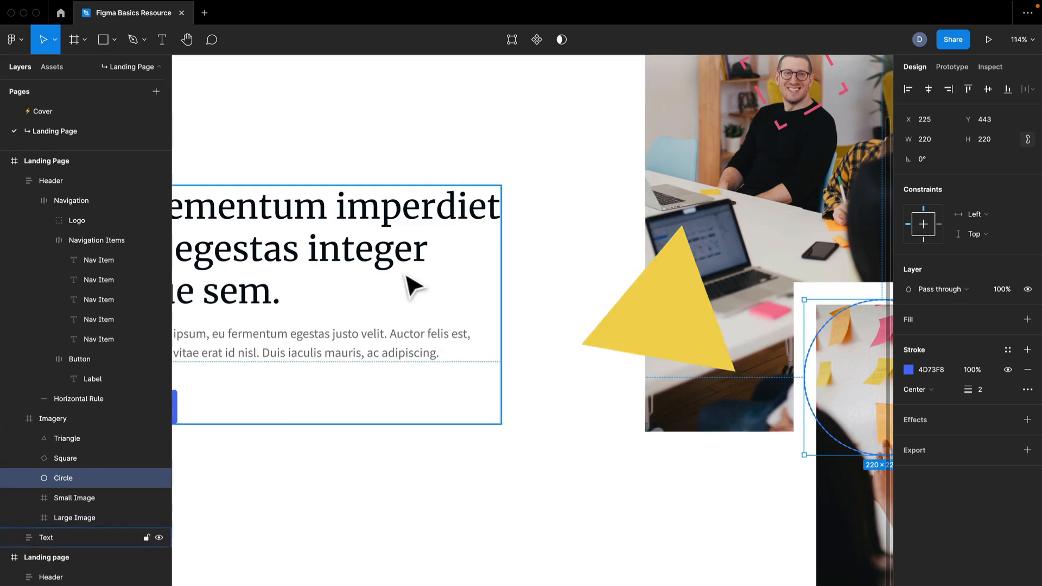
{"action": "key", "text": "shift+0"}
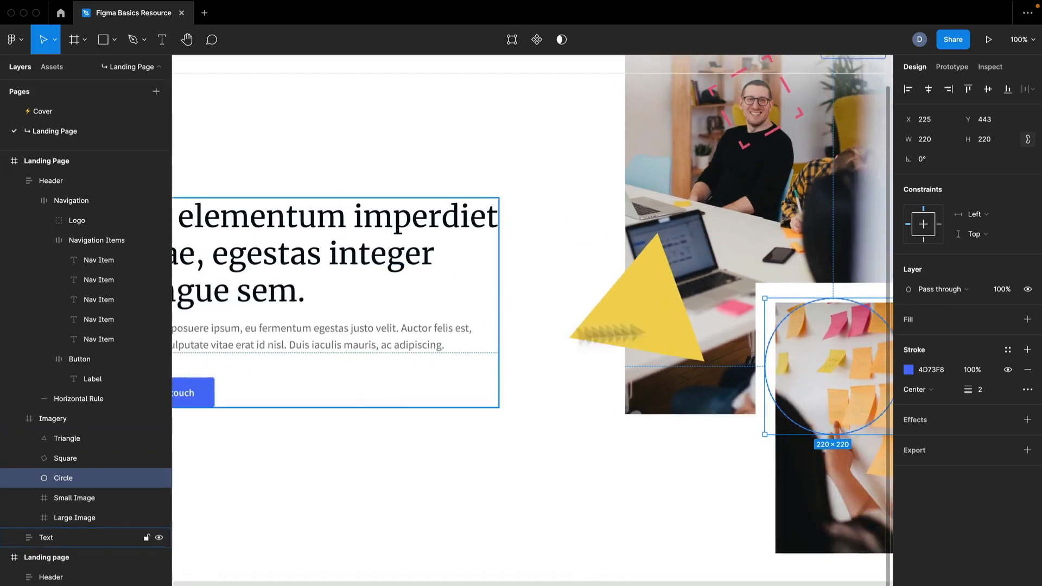
{"action": "left_click", "coordinate": [663, 321]}
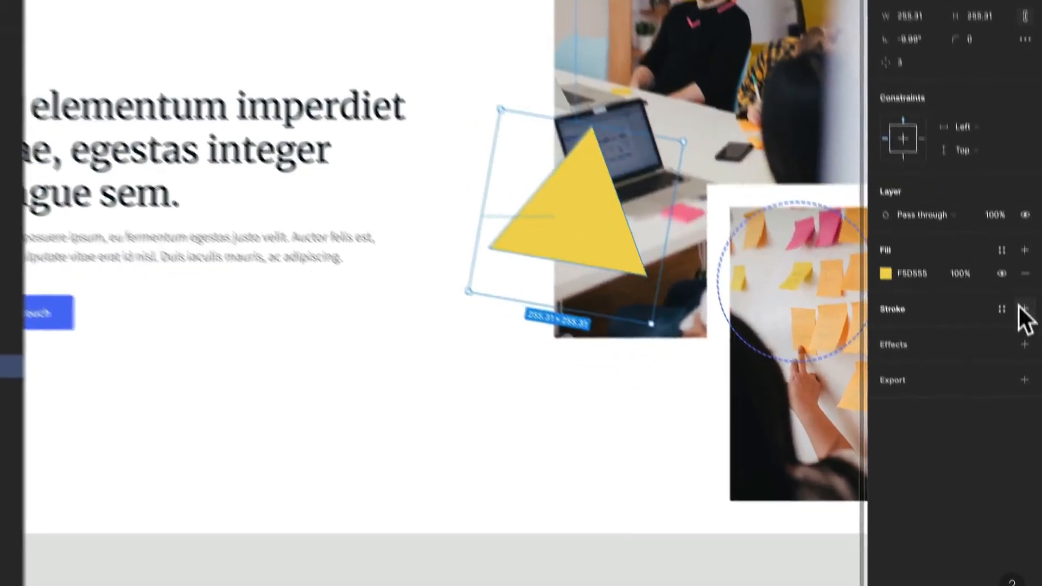
Add a stroke to the triangle and colour it with the yellow document colour F5D555
{"action": "left_click", "coordinate": [1027, 389]}
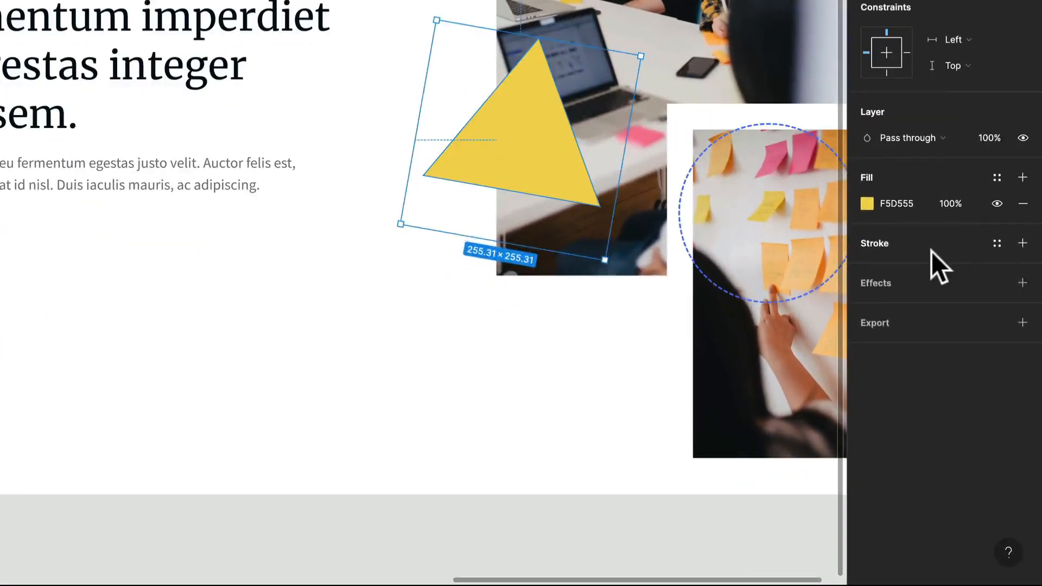
{"action": "left_click", "coordinate": [882, 272]}
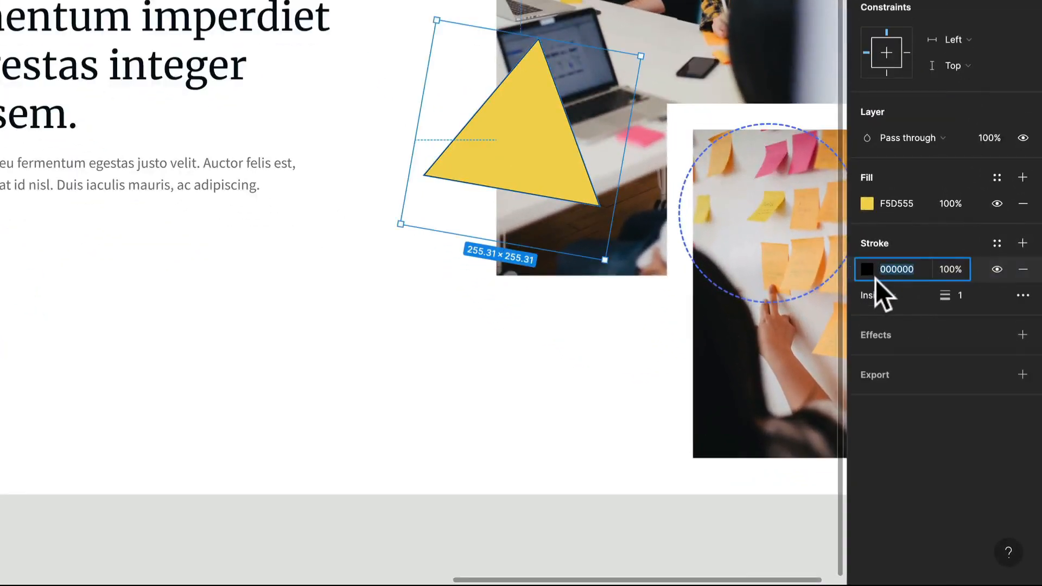
{"action": "left_click", "coordinate": [869, 270]}
{"action": "left_click", "coordinate": [730, 509]}
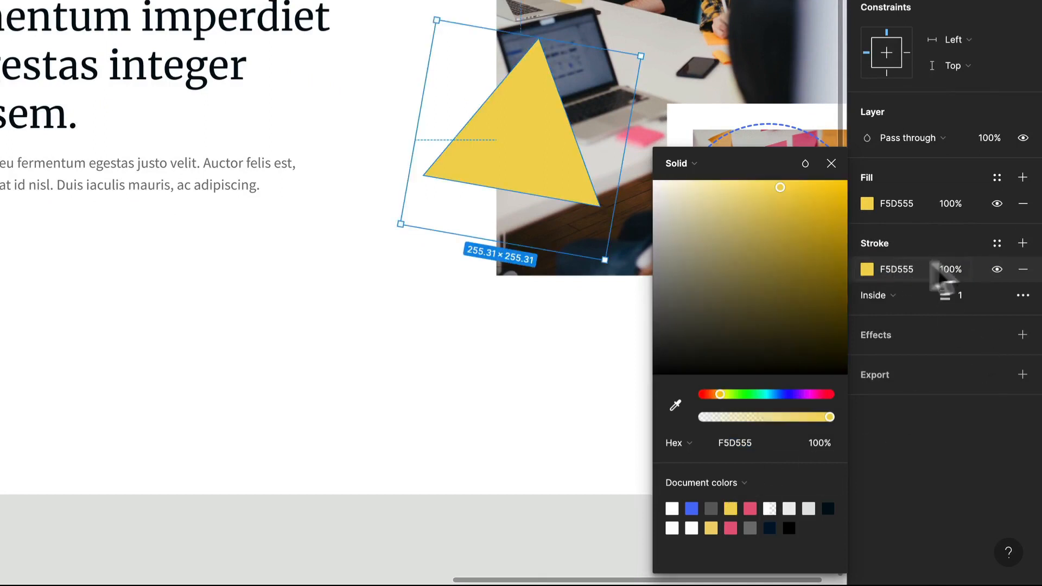
Remove the triangle's fill and set its stroke weight to 10
{"action": "left_click", "coordinate": [1023, 203]}
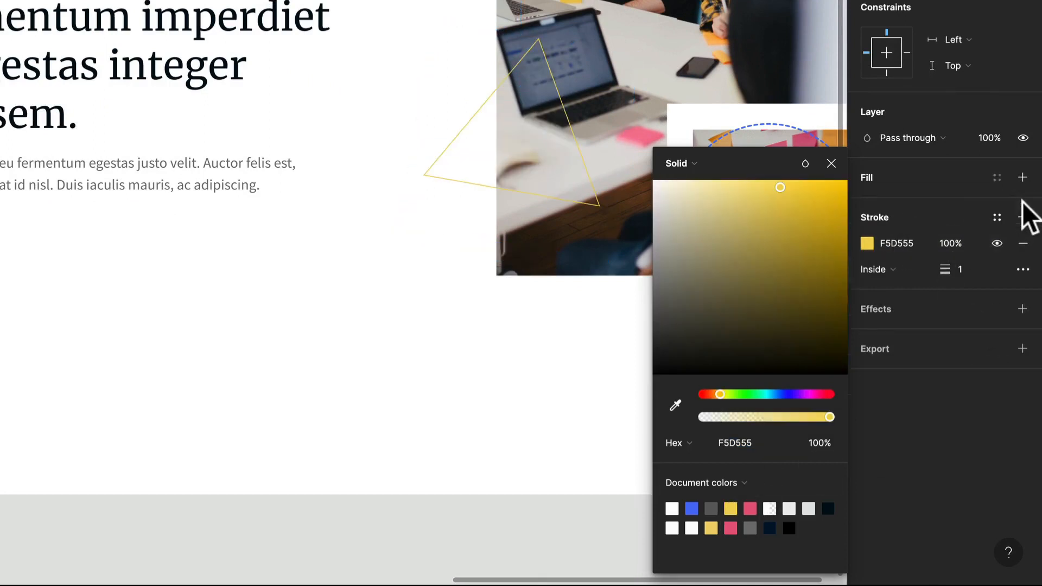
{"action": "left_click", "coordinate": [959, 270]}
{"action": "type", "text": "0"}
{"action": "key", "text": "Return"}
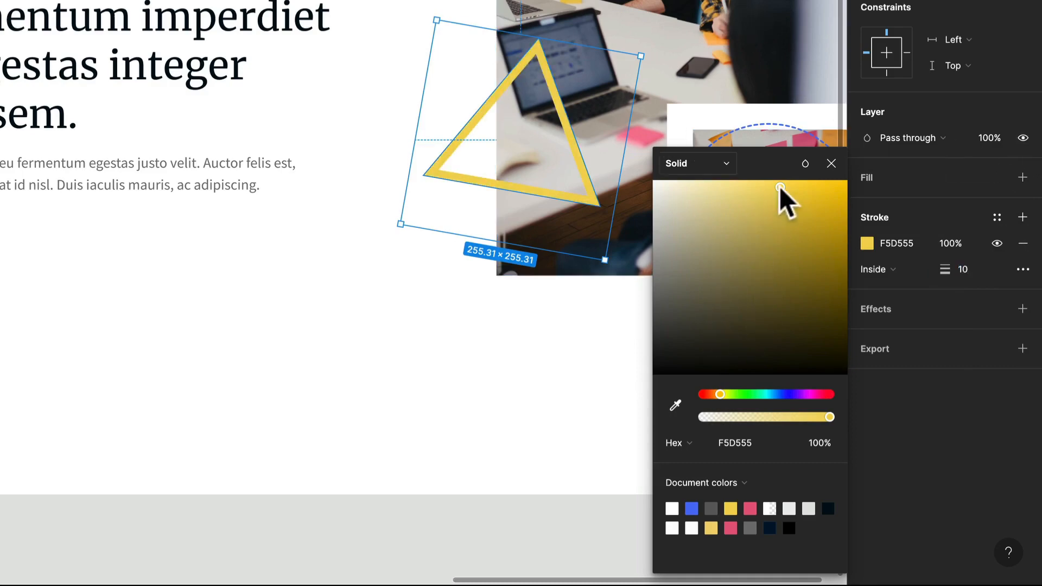
Darken the triangle's stroke colour to EAC431 and deselect it
{"action": "left_click_drag", "start_coordinate": [780, 186], "coordinate": [805, 200]}
{"action": "scroll", "coordinate": [399, 109], "scroll_direction": "down", "scroll_amount": 1}
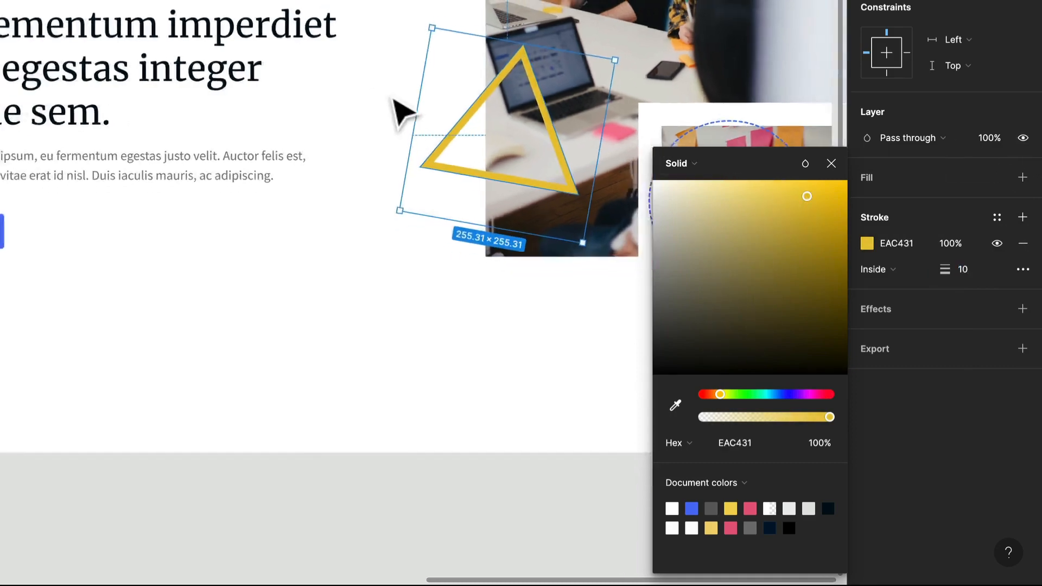
{"action": "scroll", "coordinate": [394, 99], "scroll_direction": "down", "scroll_amount": 5}
{"action": "scroll", "coordinate": [394, 99], "scroll_direction": "up", "scroll_amount": 5}
{"action": "left_click", "coordinate": [460, 270]}
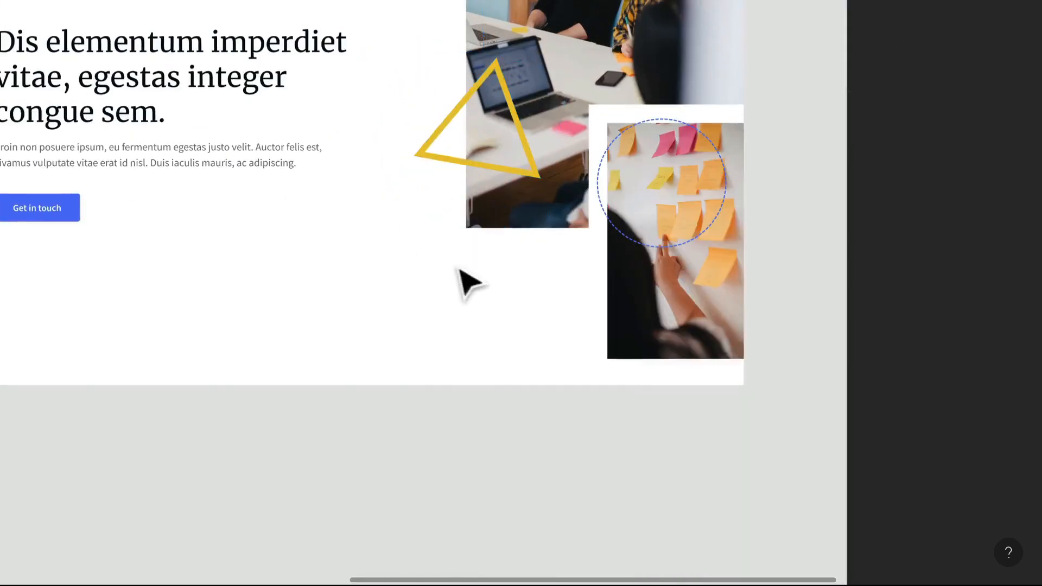
{"action": "left_click_drag", "start_coordinate": [459, 269], "coordinate": [367, 273]}
{"action": "scroll", "coordinate": [266, 196], "scroll_direction": "up", "scroll_amount": 1}
{"action": "left_click_drag", "start_coordinate": [266, 196], "coordinate": [363, 254]}
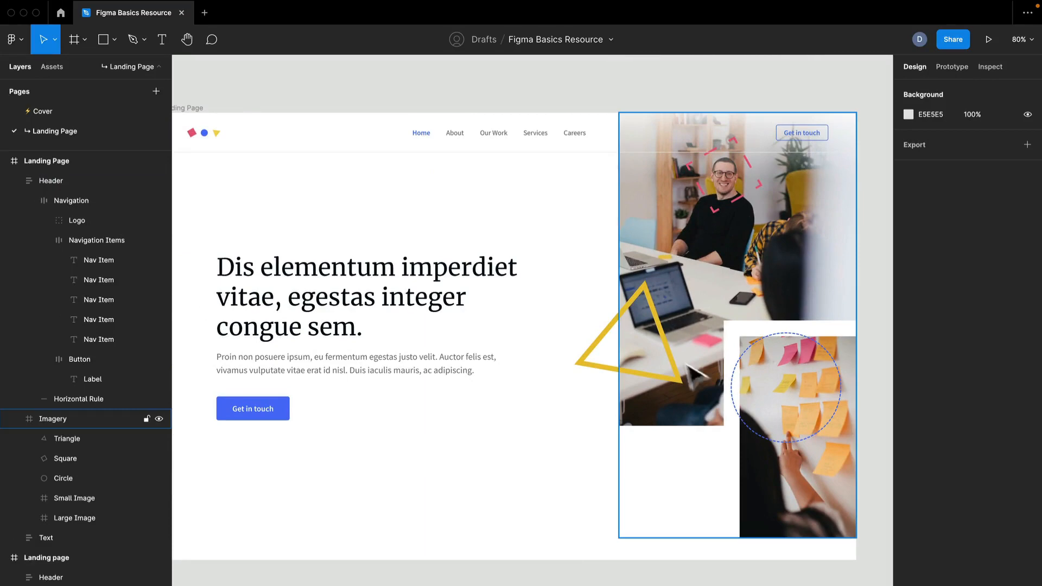
{"action": "left_click_drag", "start_coordinate": [798, 309], "coordinate": [756, 321]}
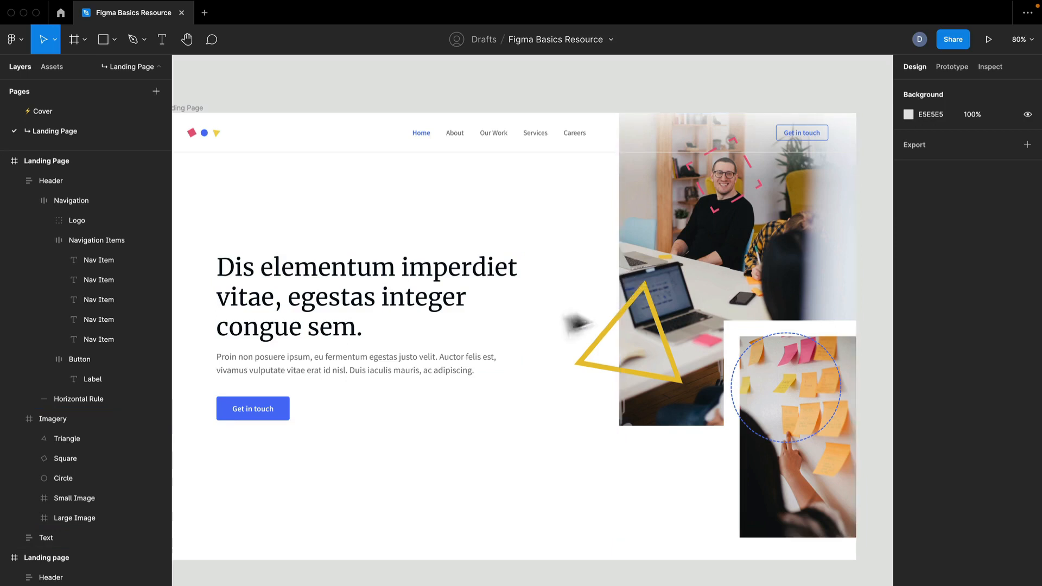
{"action": "left_click", "coordinate": [461, 273]}
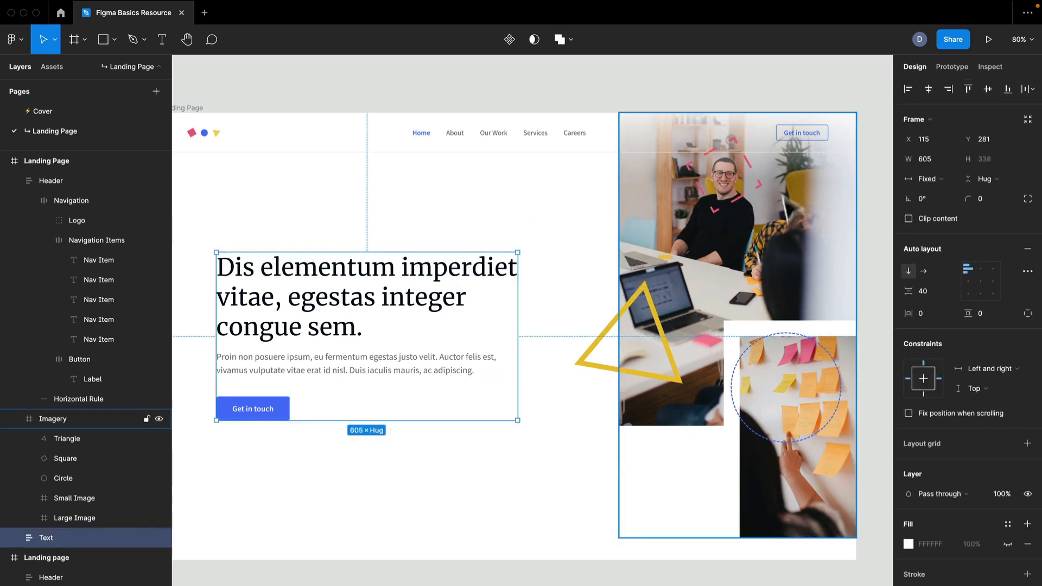
{"action": "left_click", "coordinate": [618, 239]}
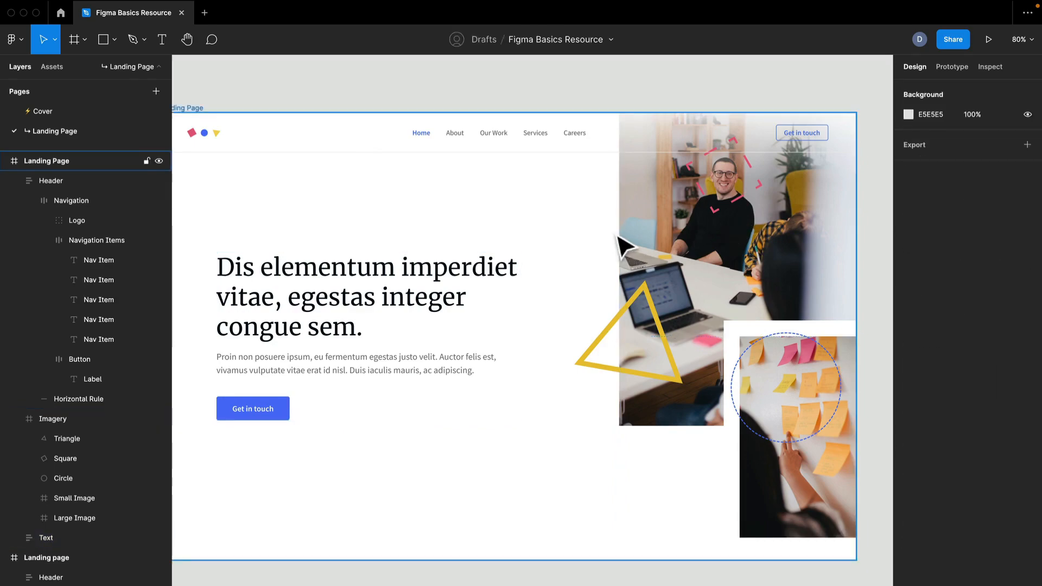